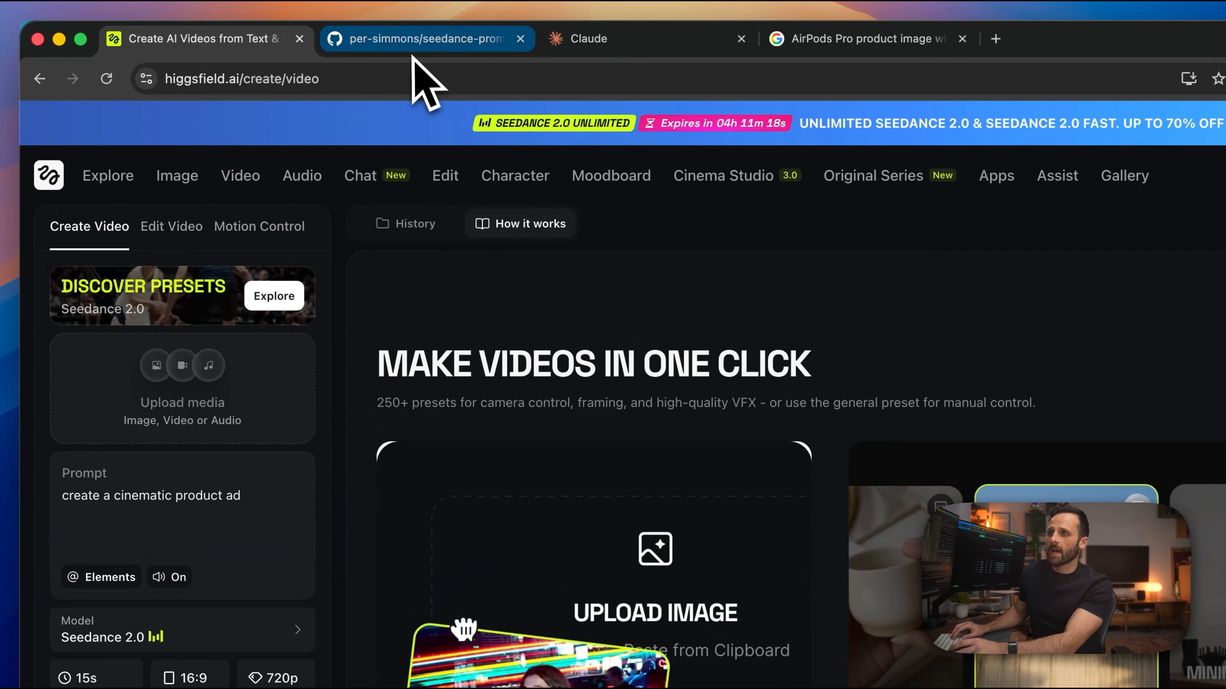
- Download the seedance-prompt-builder repository from GitHub as a ZIP file
click(413, 43)
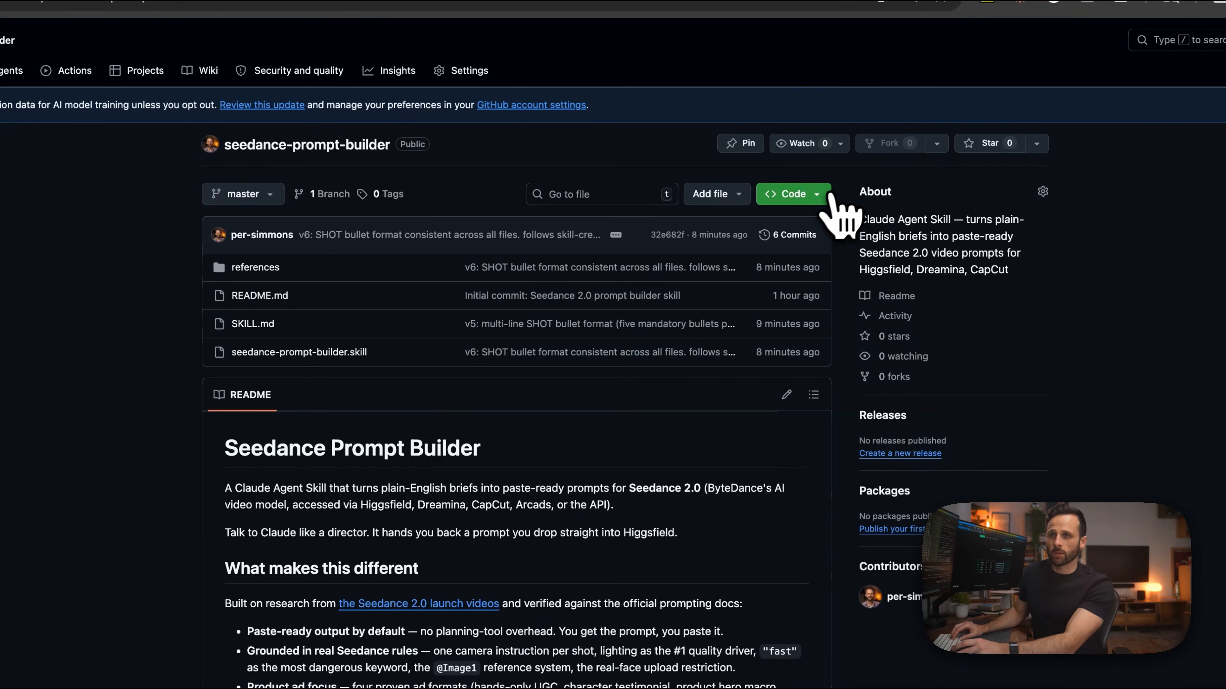
click(837, 194)
click(731, 411)
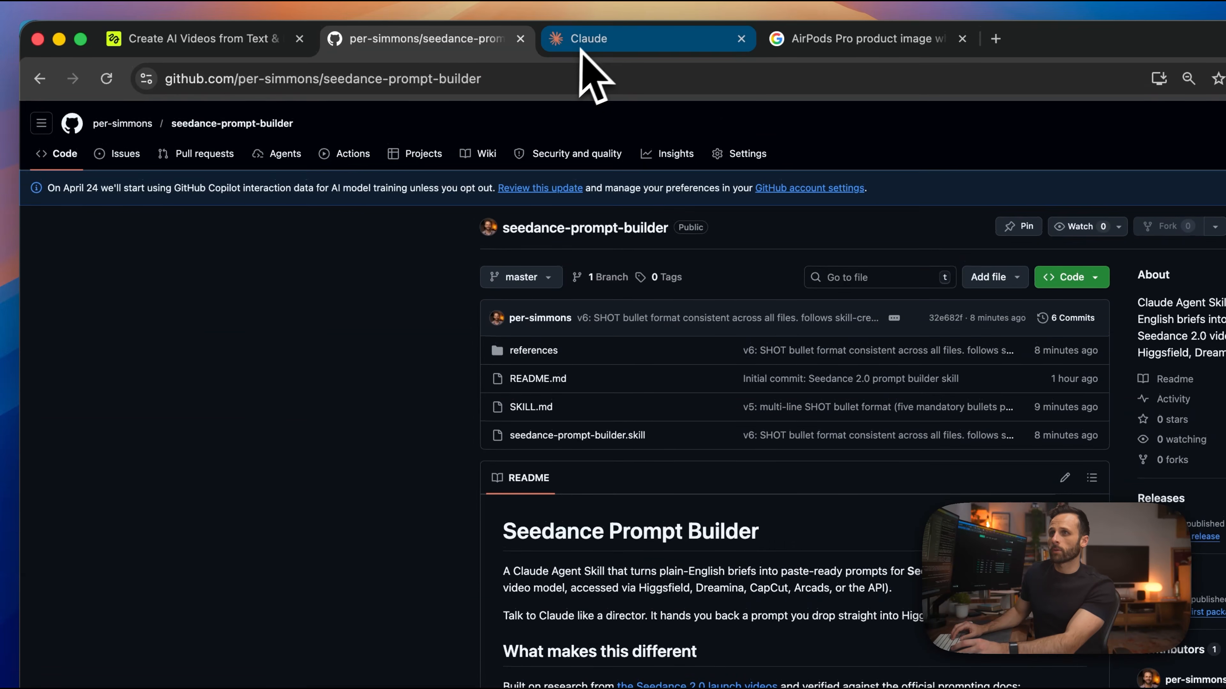
- Switch to Claude and upload seedance-prompt-builder-master (2).zip as a new personal skill
click(586, 39)
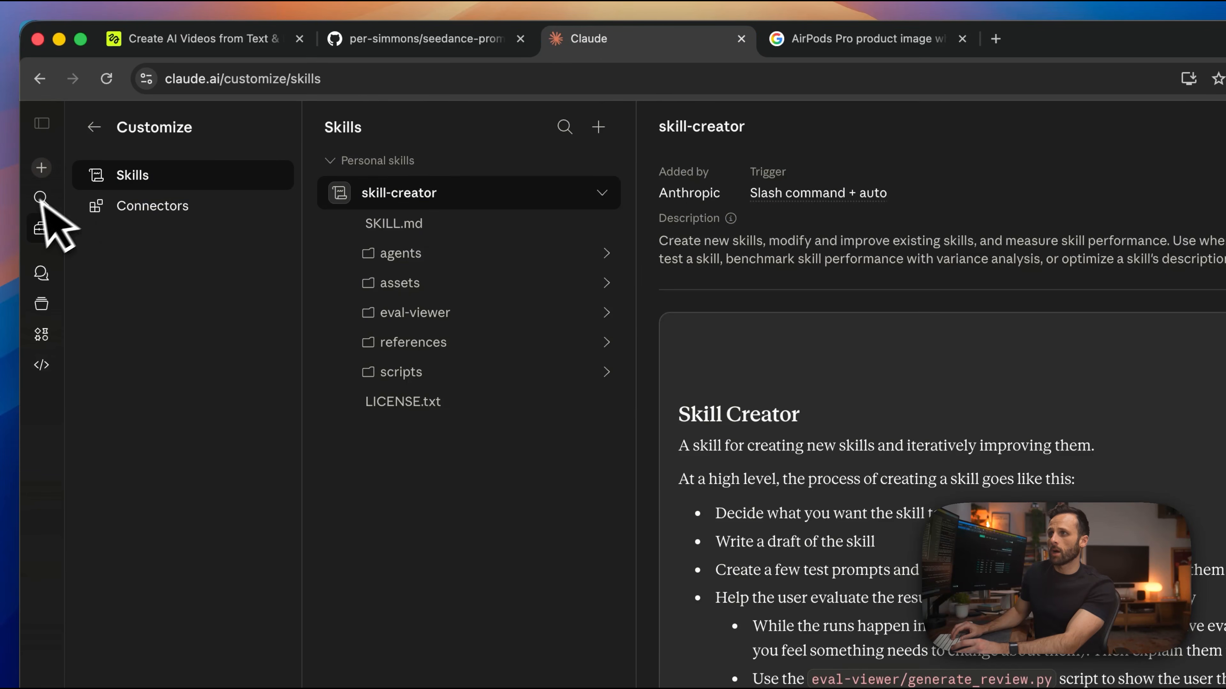
click(43, 229)
click(126, 185)
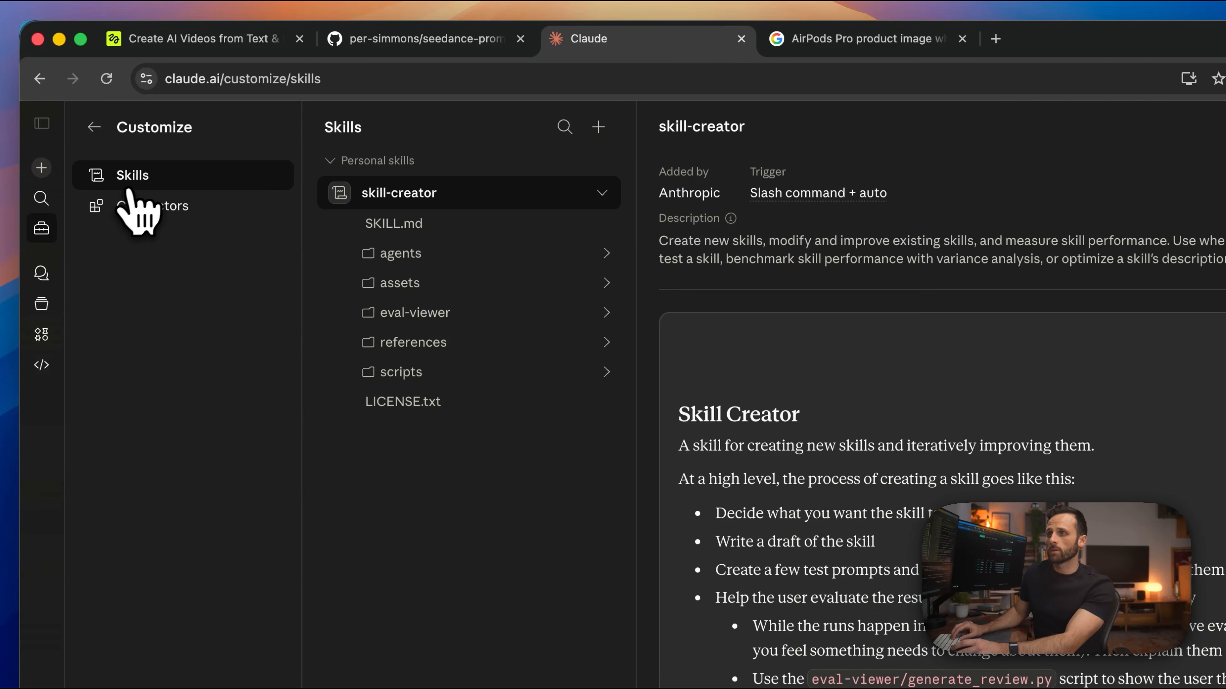
click(599, 133)
mouse_move(613, 207)
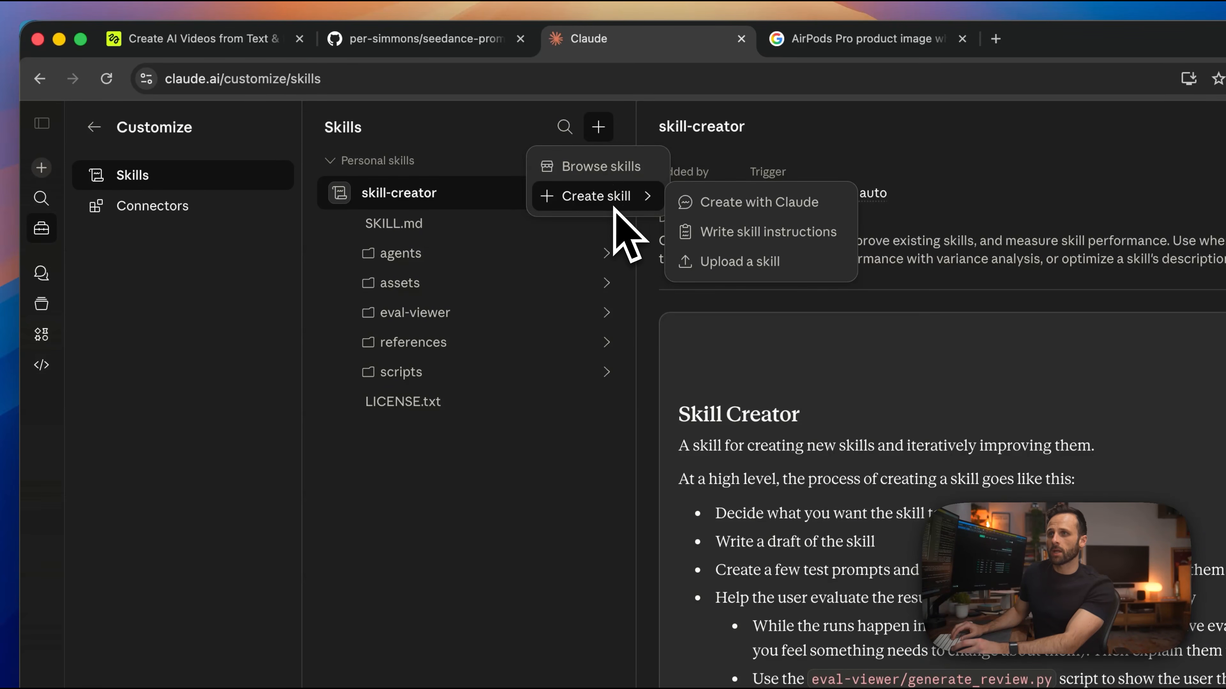
click(718, 265)
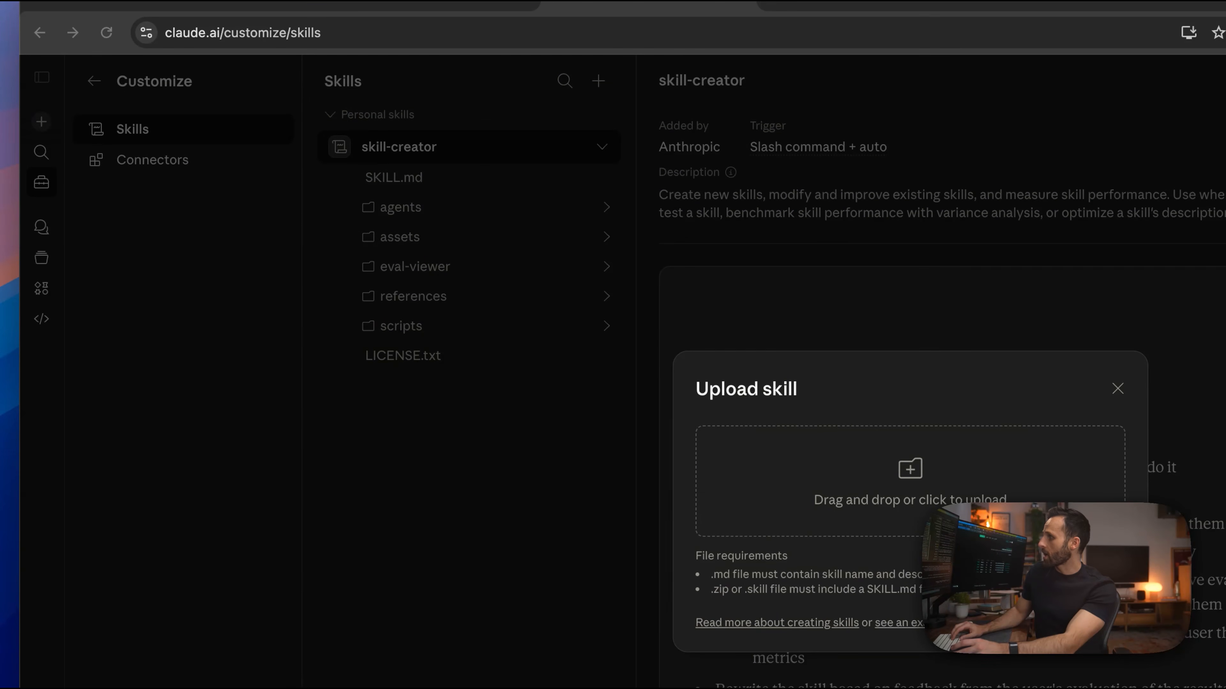
drag(536, 217, 864, 454)
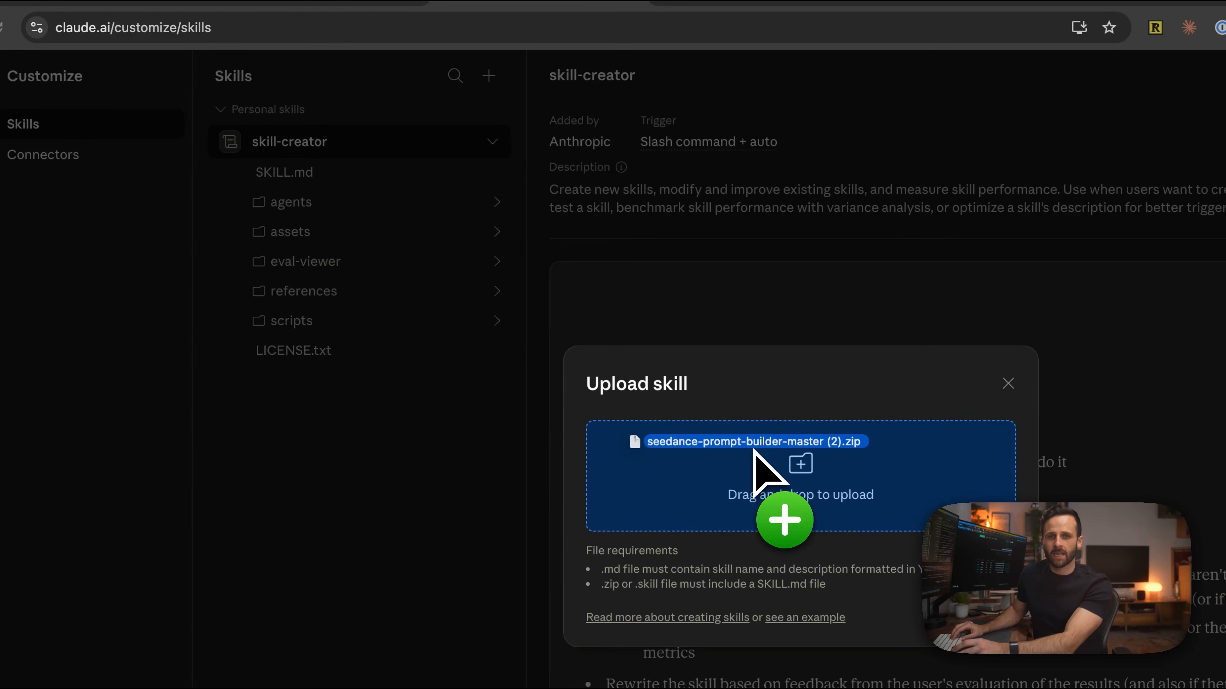
drag(754, 452, 756, 454)
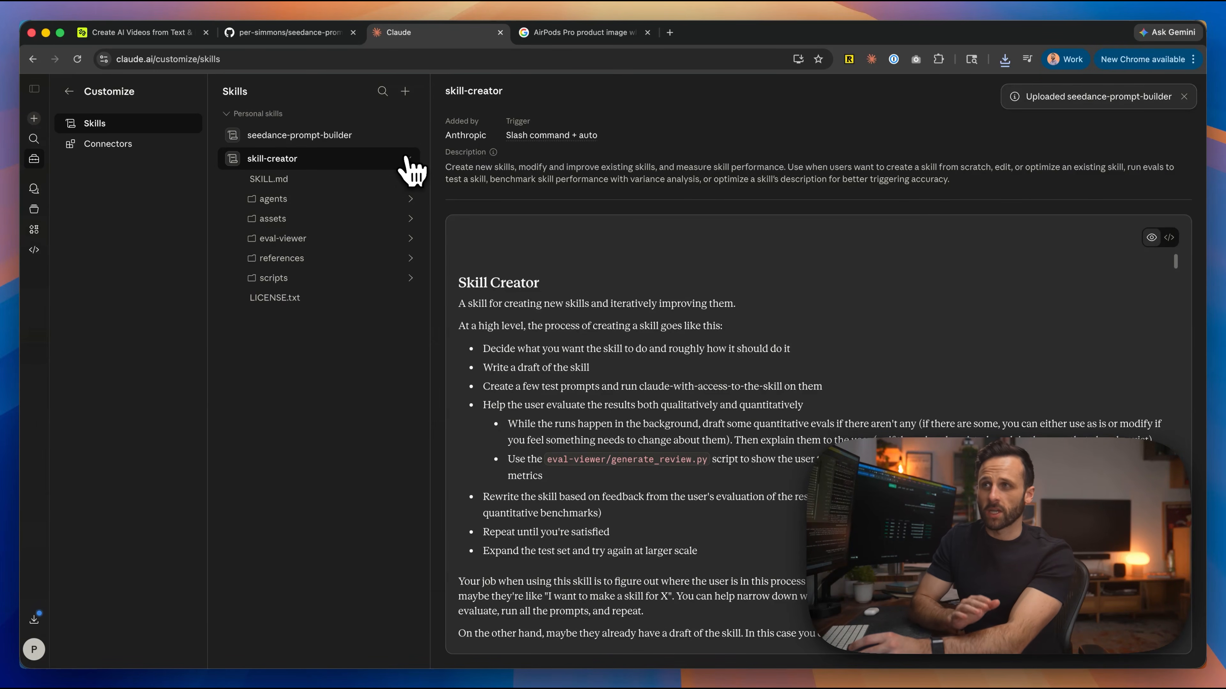
- Examine the seedance-prompt-builder skill, reading its SKILL.md and the list of files in its references folder
click(392, 135)
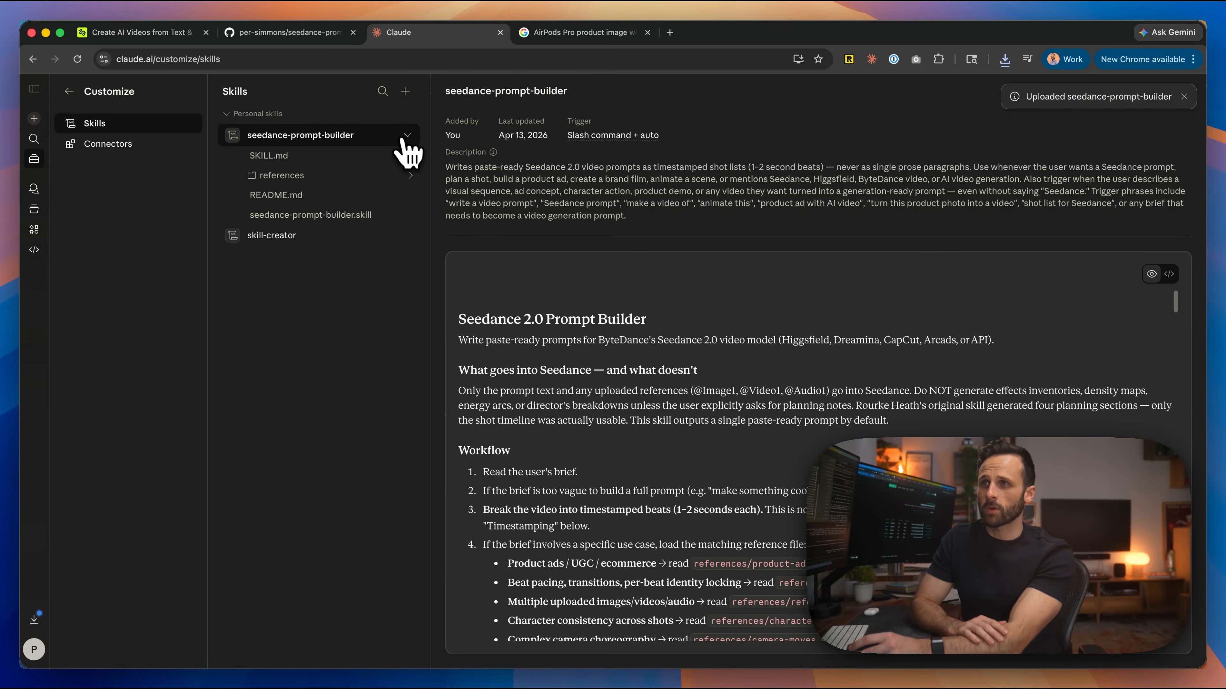
click(344, 159)
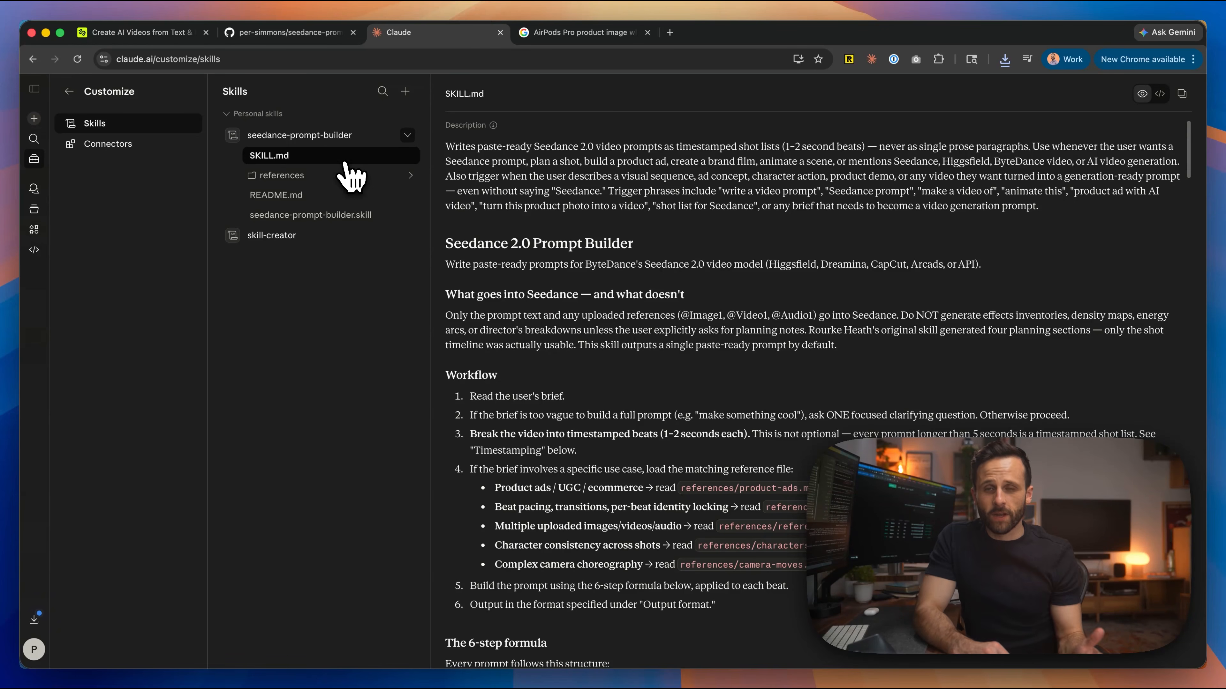
scroll(791, 350, down, 1)
scroll(787, 351, down, 1)
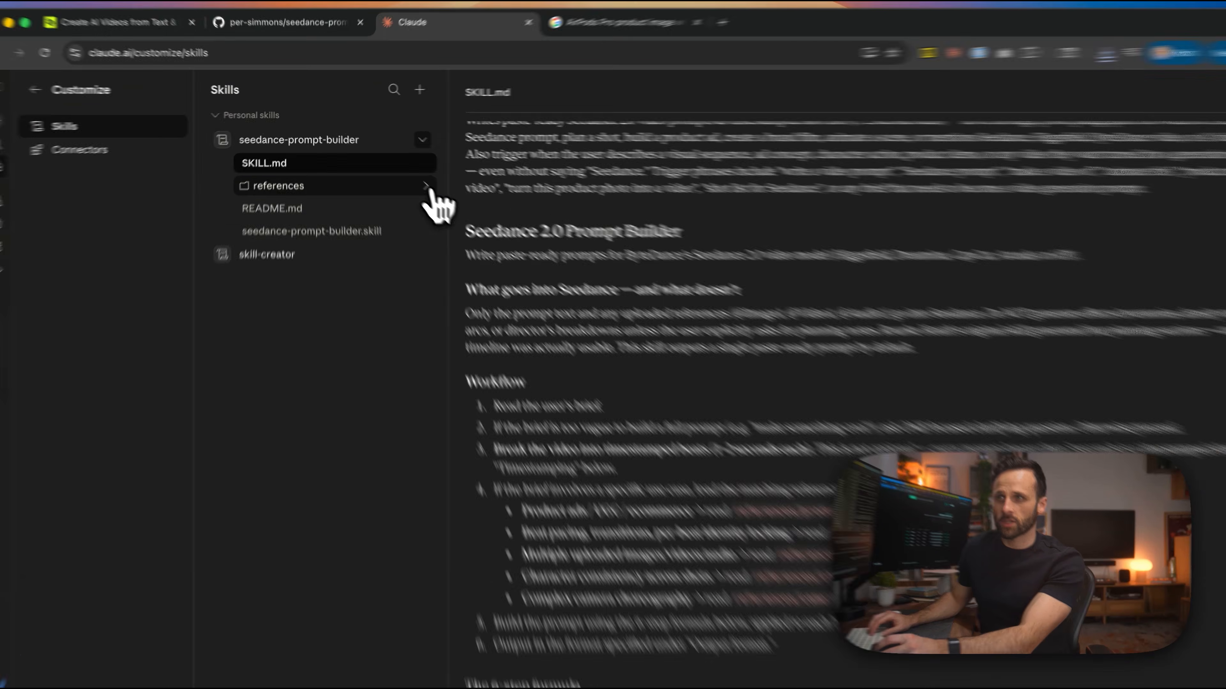
click(427, 187)
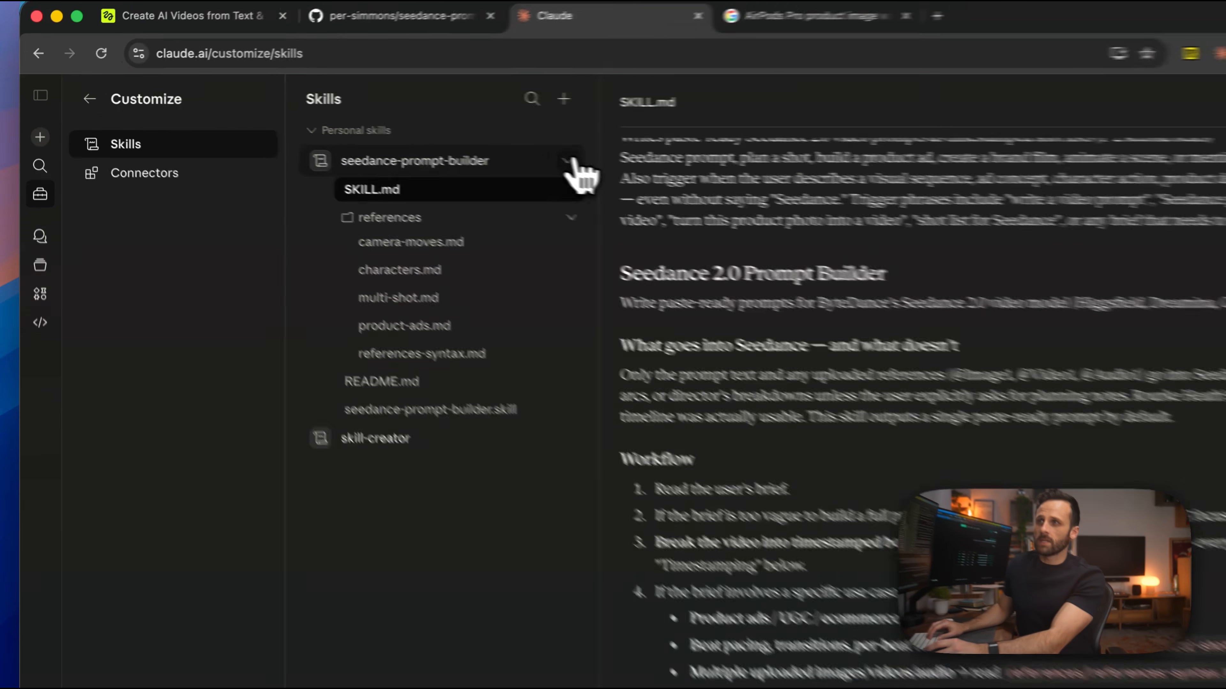
click(407, 136)
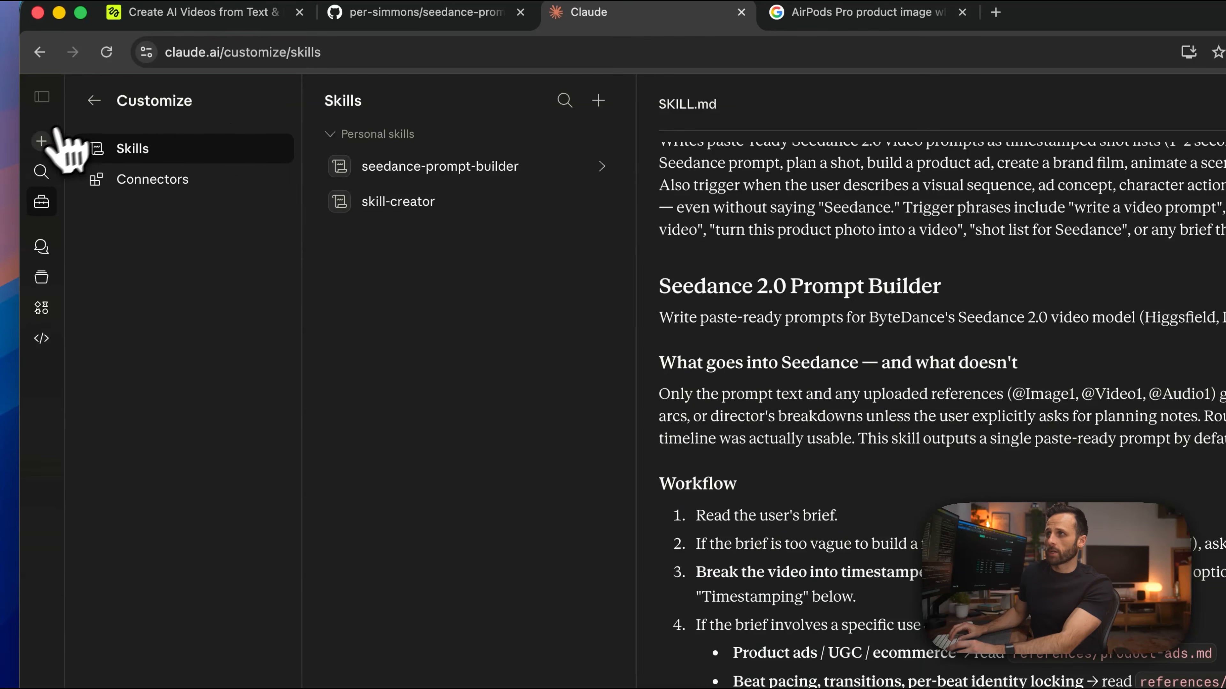
- Start a new chat, clear the prefilled message and attach the image earbuds-3d-icon-illustration_509353-785.jpeg
click(41, 141)
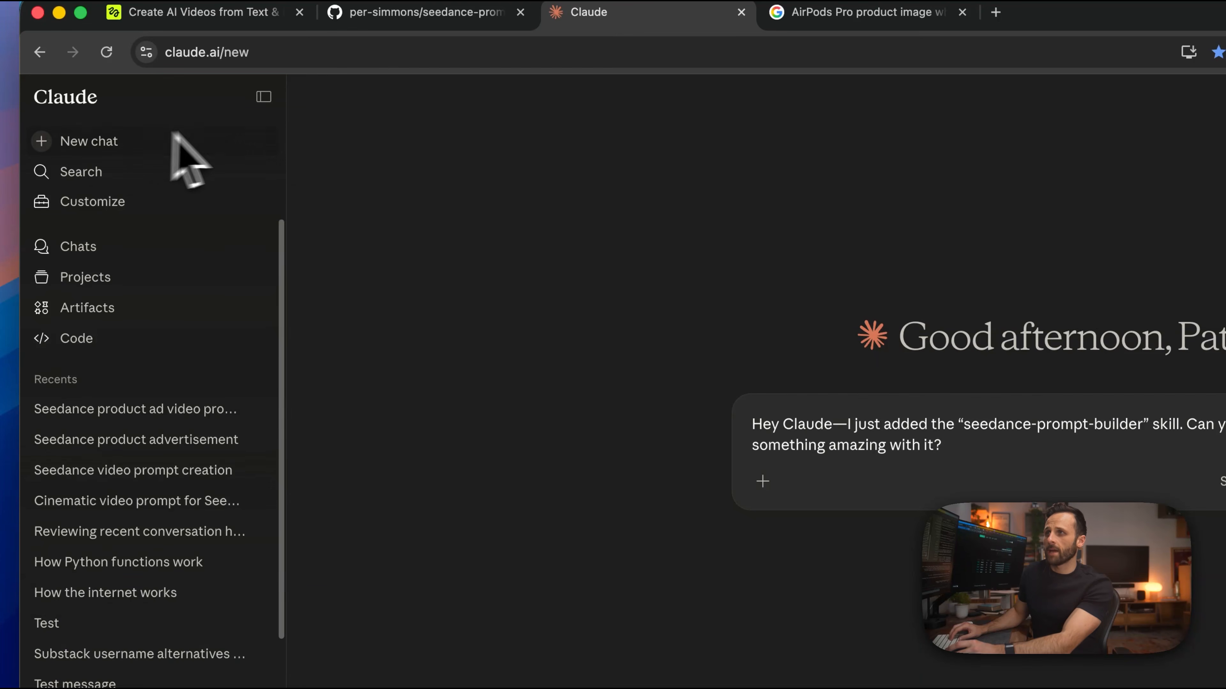
click(938, 424)
key(super+a)
key(BackSpace)
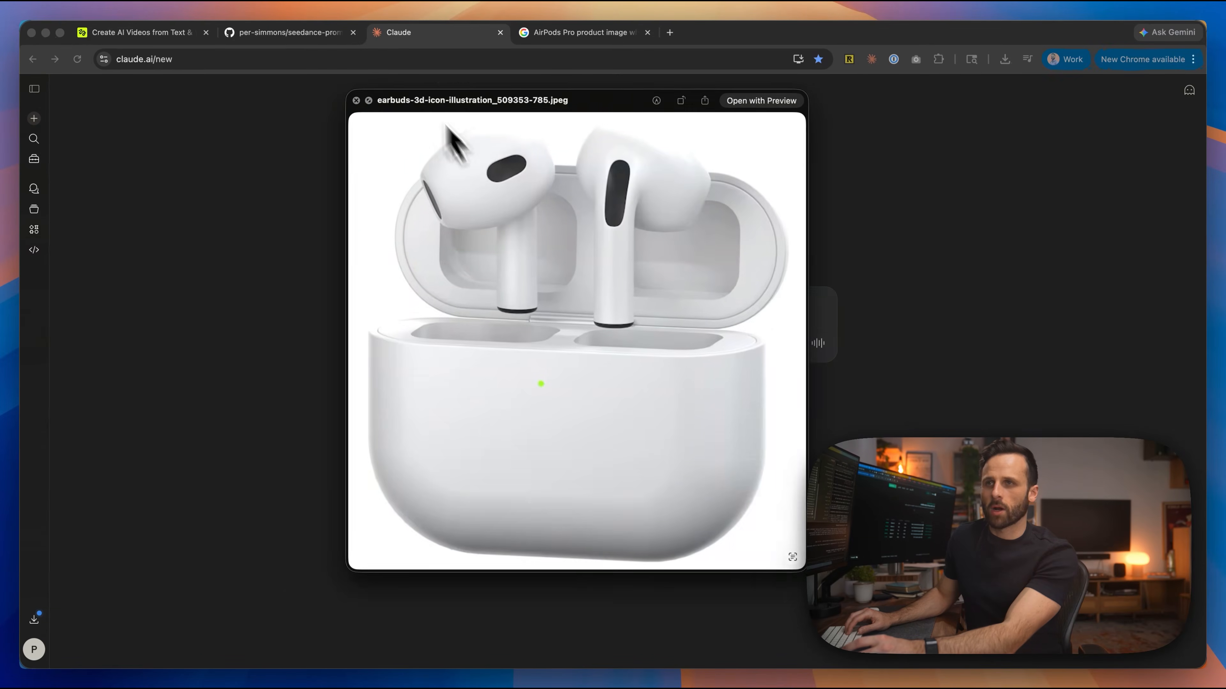
drag(446, 127, 615, 369)
click(646, 405)
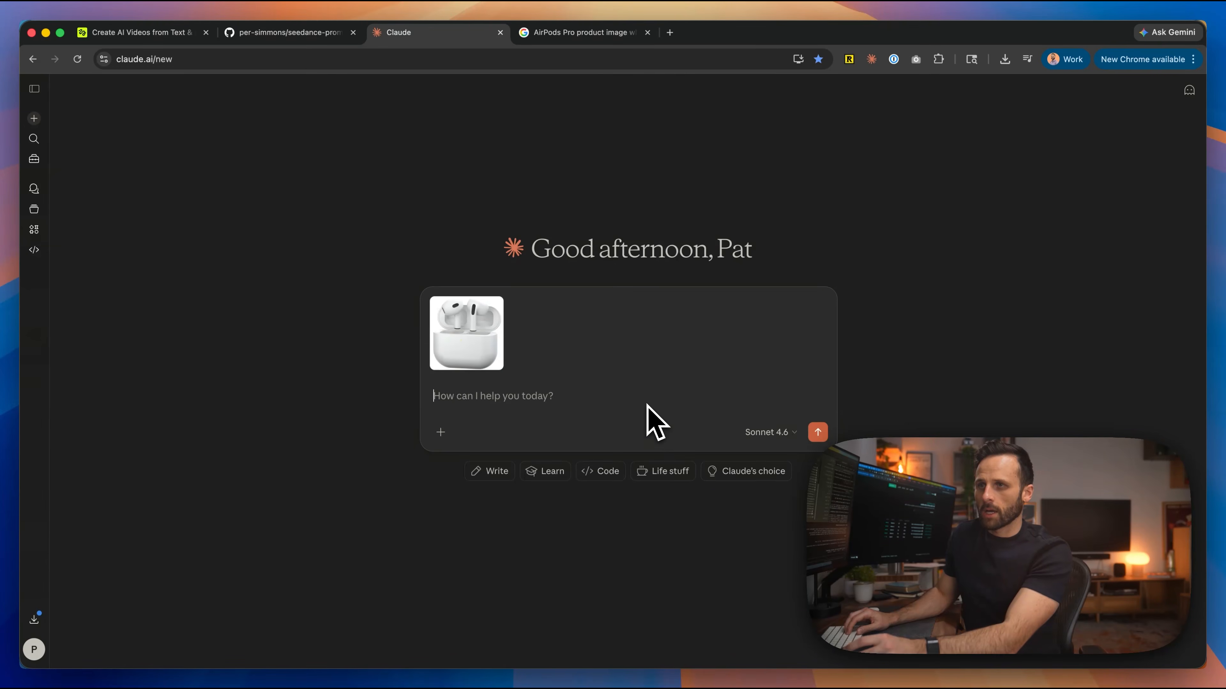
- Send the request "create a prodcut ad with seedance for the attached product image"
text(create a prodcut wit)
key(BackSpace)
key(BackSpace)
key(BackSpace)
text(ad with d)
text(eedance for the a)
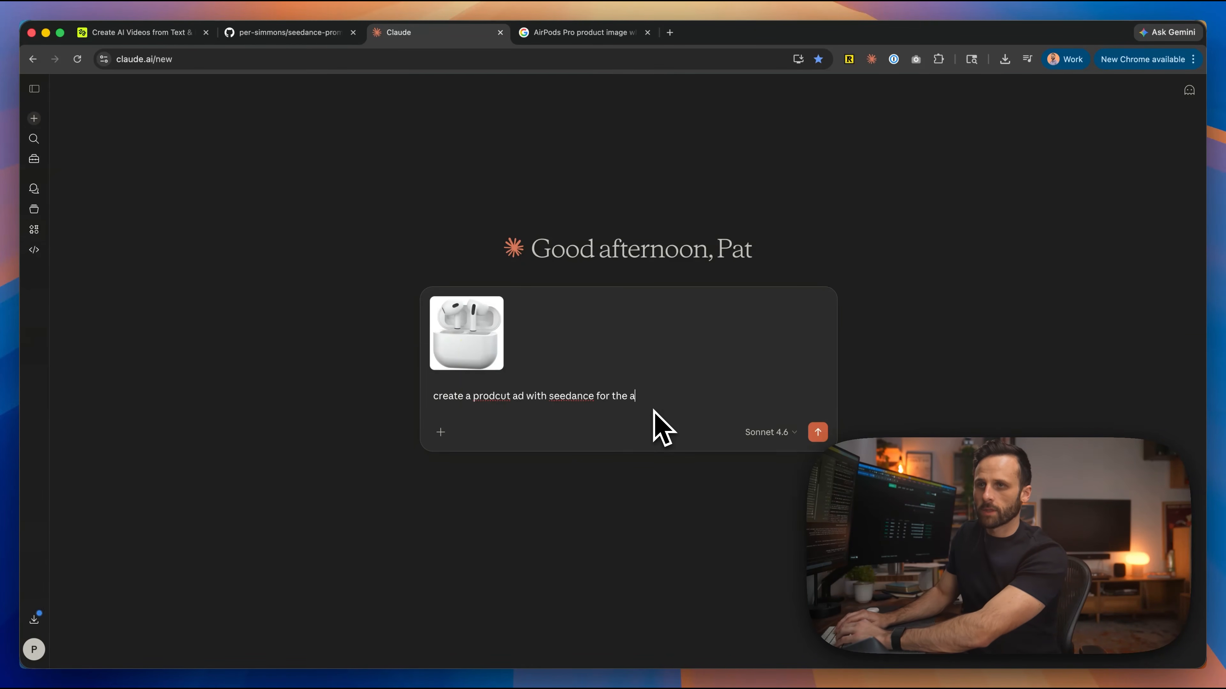
text(ttached product image)
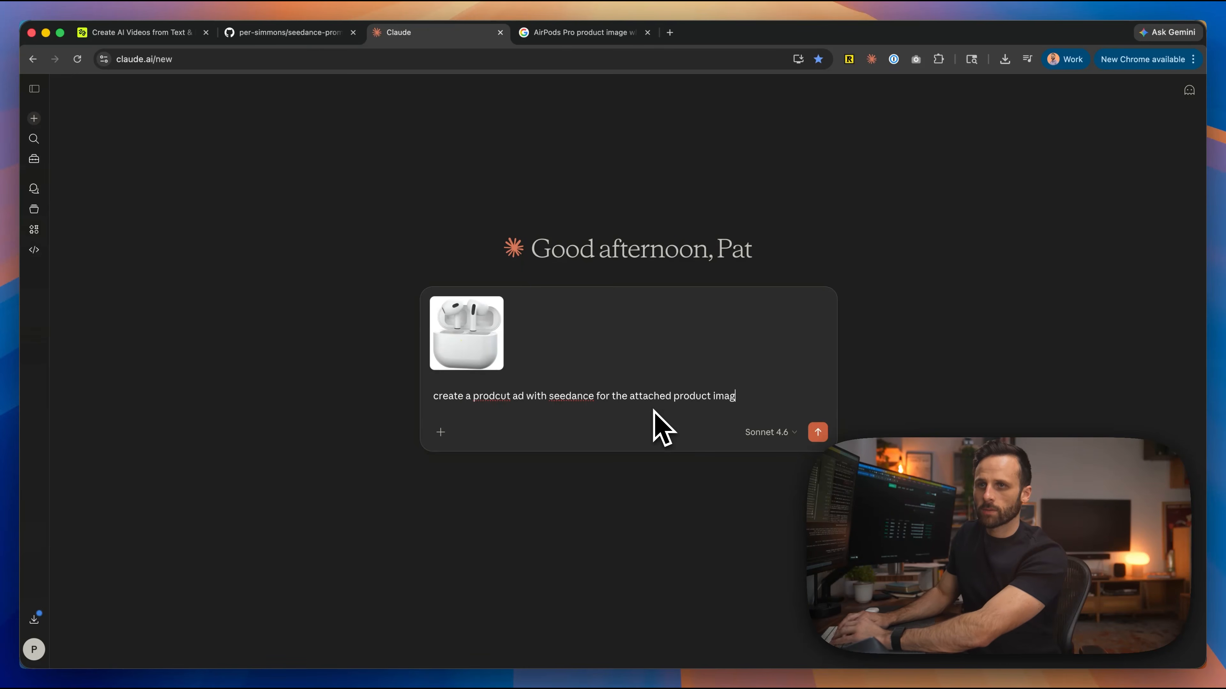
key(Return)
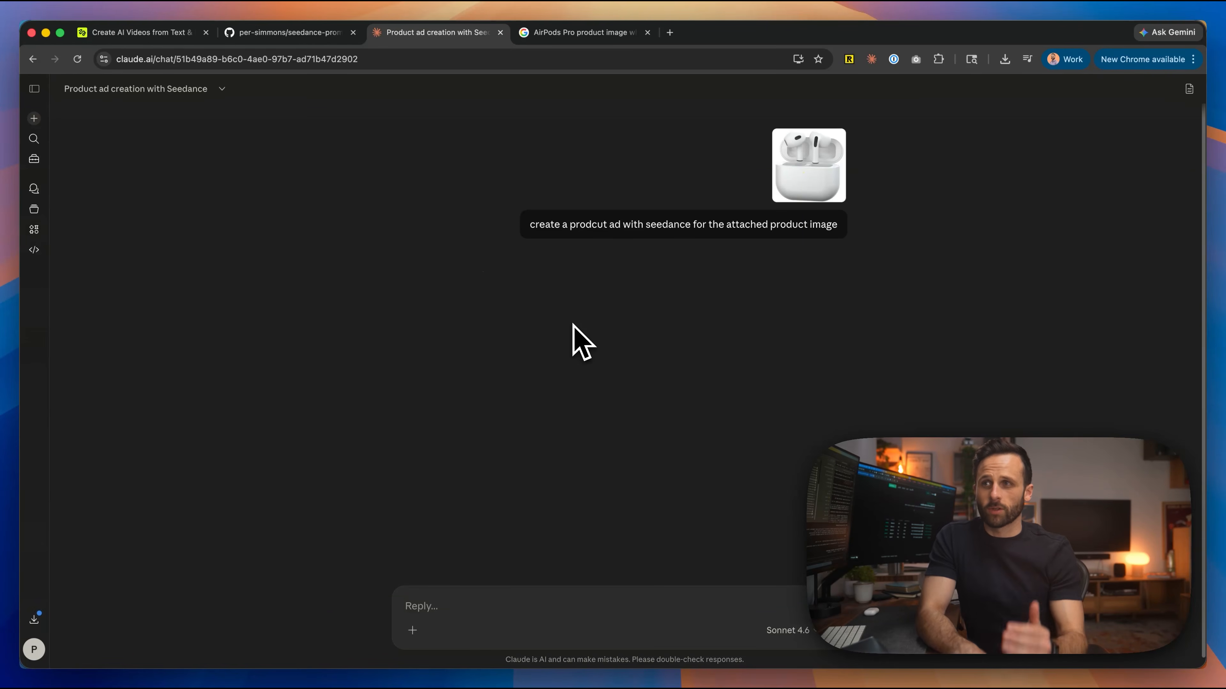
click(510, 308)
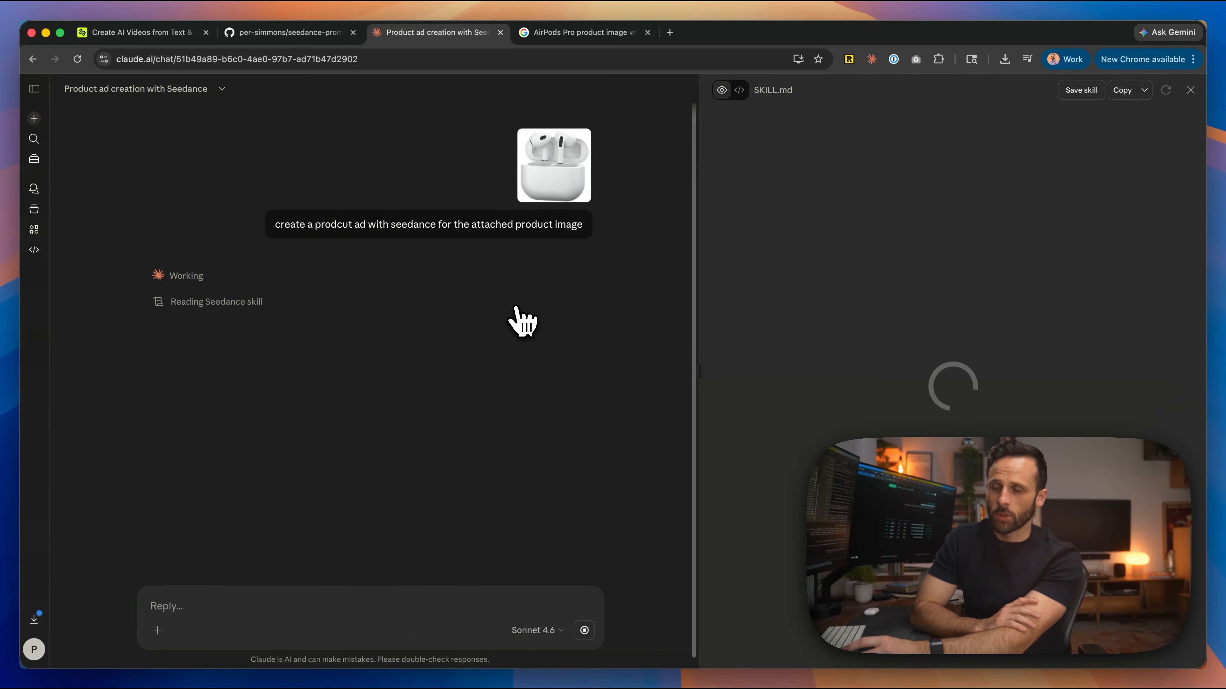
click(1190, 90)
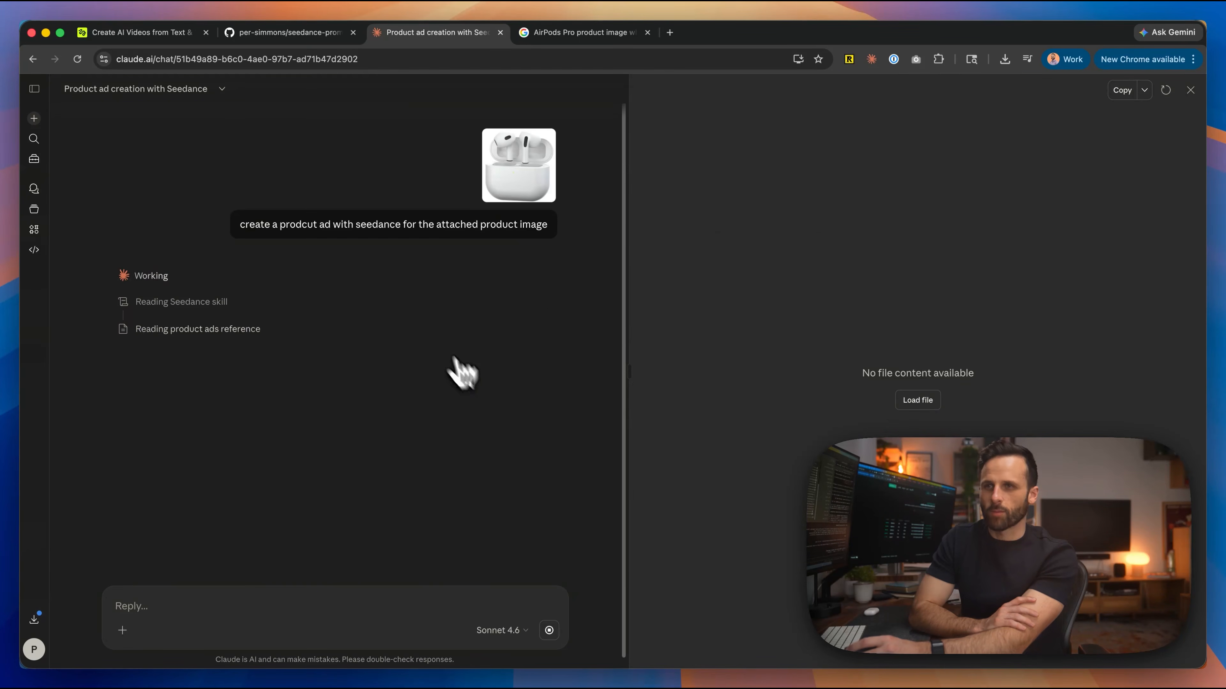
click(1190, 90)
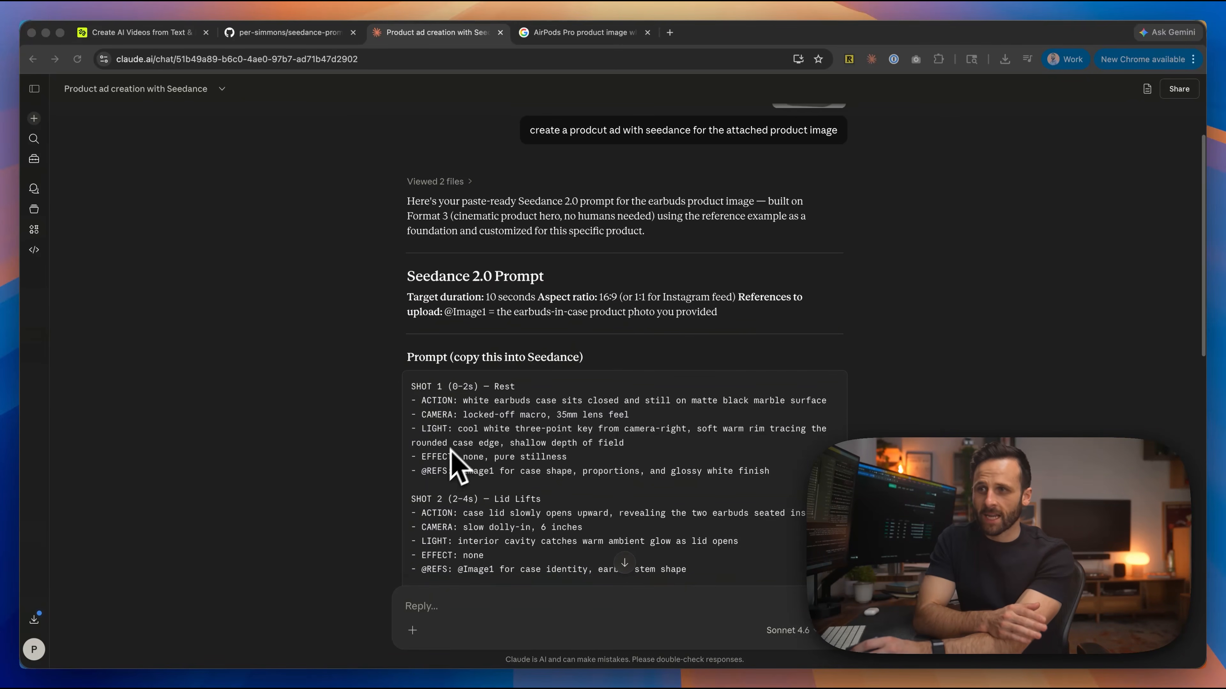
- Copy the generated Seedance shot-list prompt and replace the video prompt in Higgsfield with it
scroll(531, 482, down, 5)
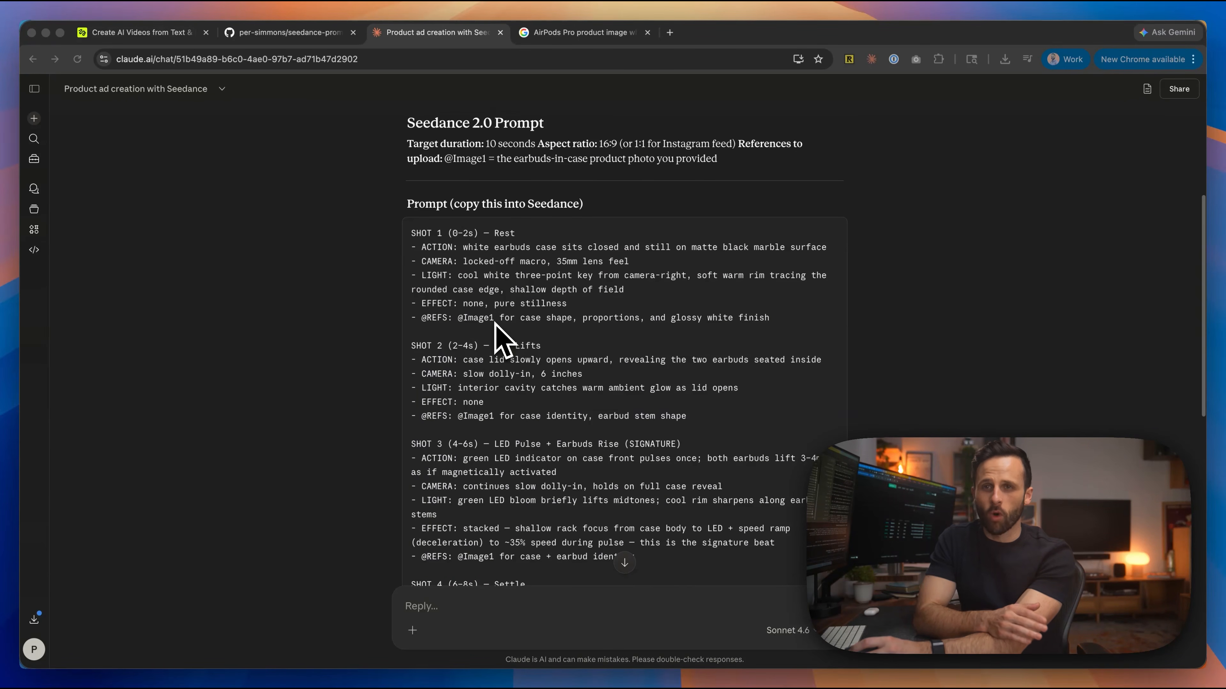
scroll(492, 334, down, 1)
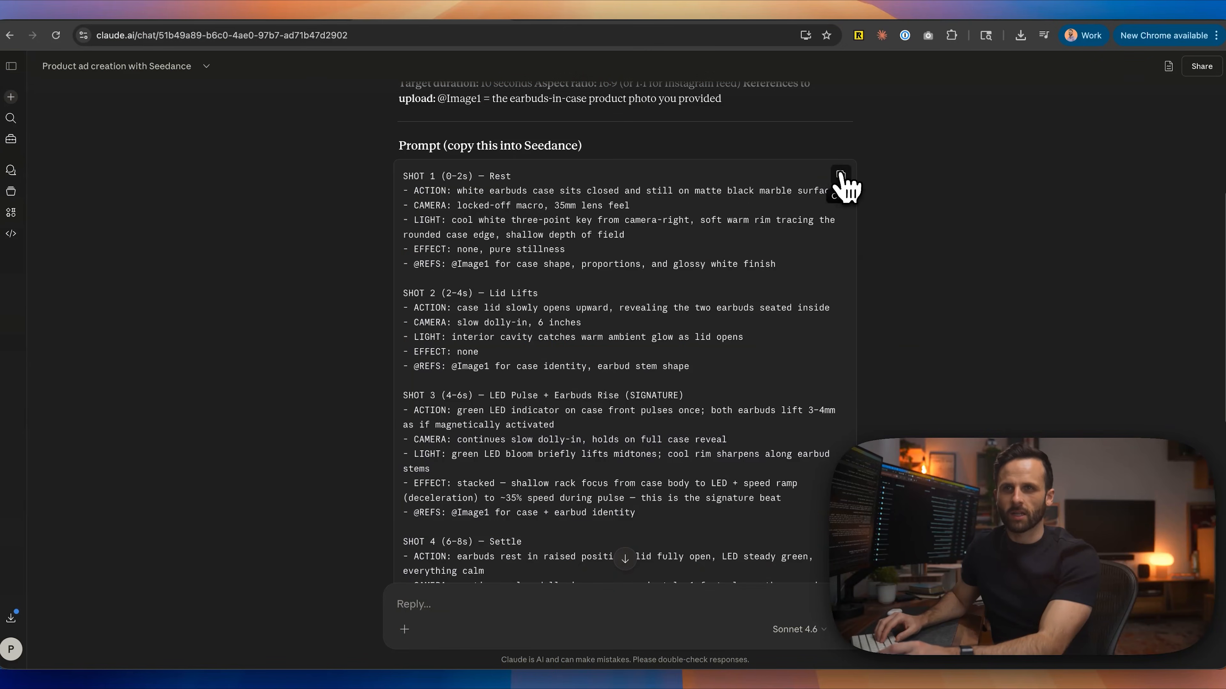
click(841, 175)
click(150, 15)
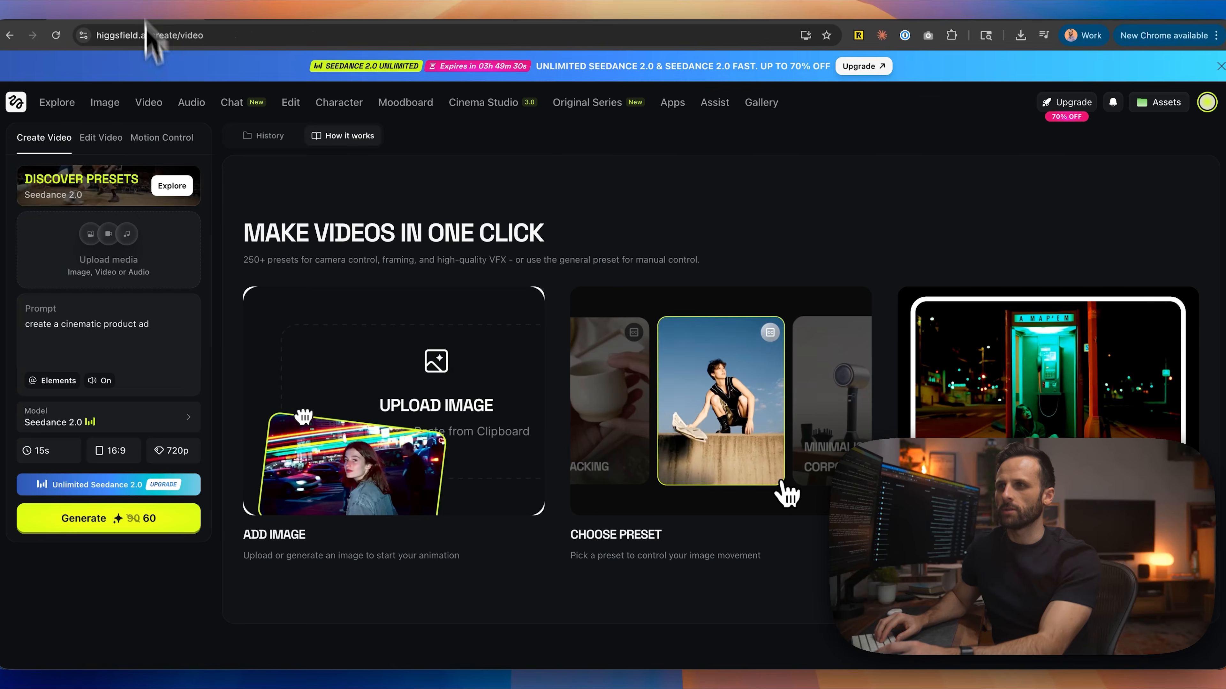
key(ctrl+a)
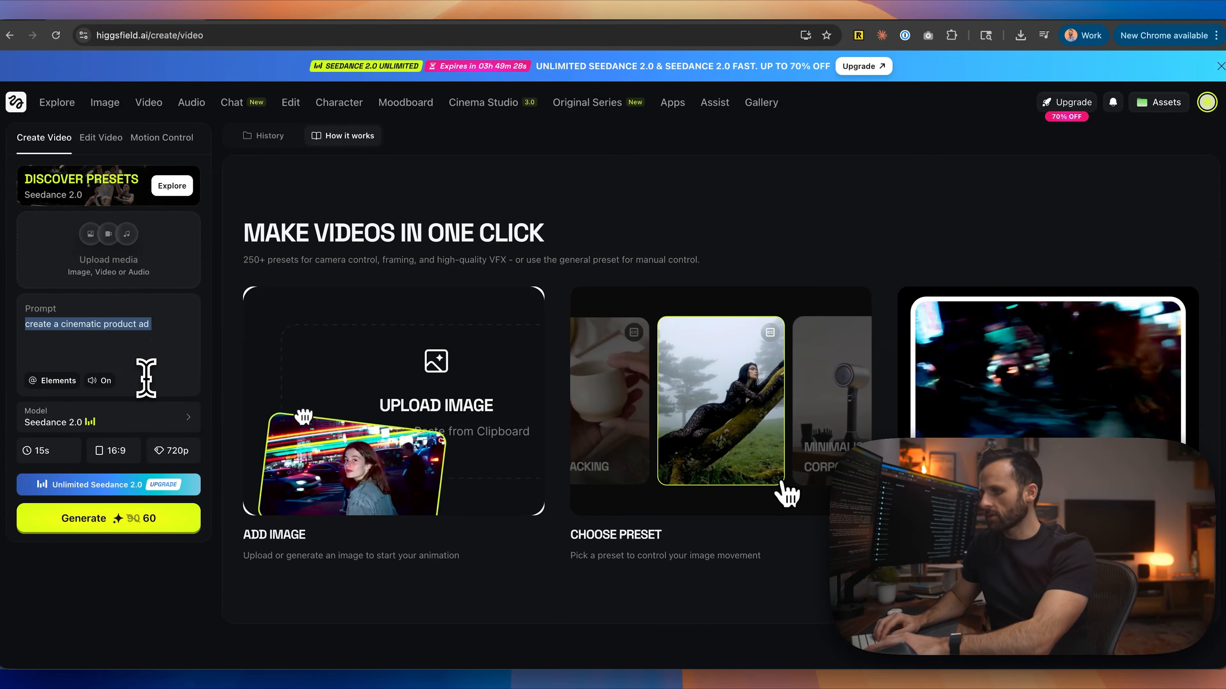
key(ctrl+v)
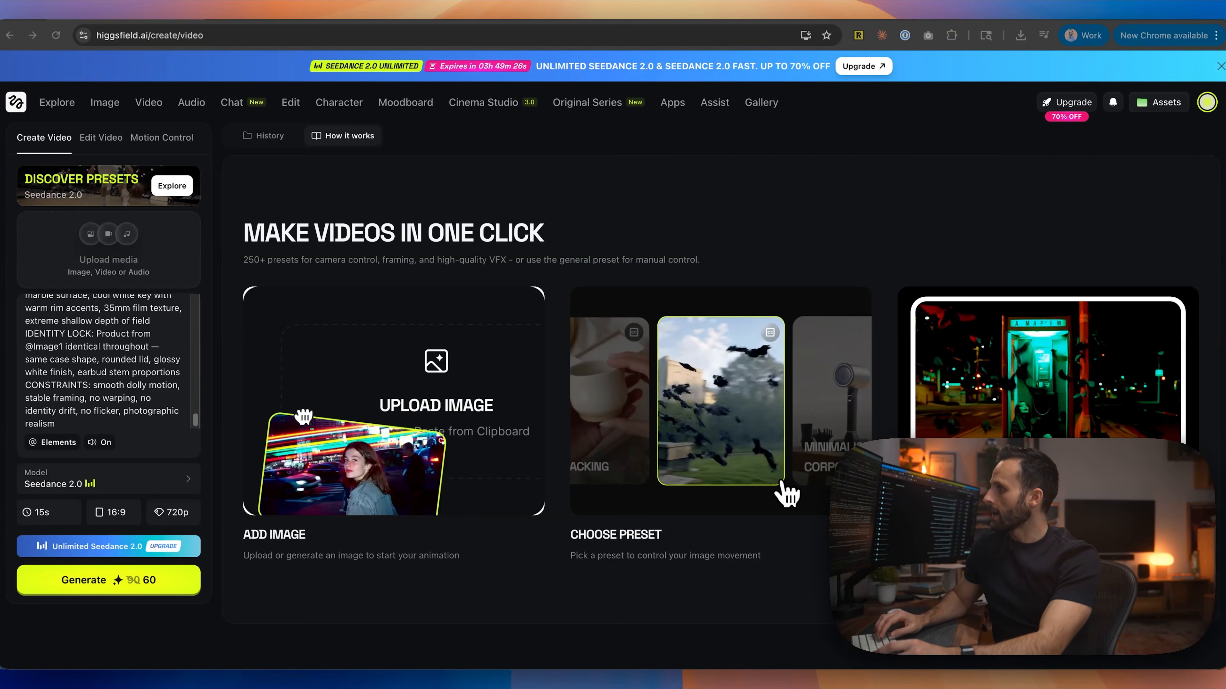
- Add the earbuds image earbuds-3d-icon-illustration_509353-785.jpeg as reference media for the Higgsfield video
key(space)
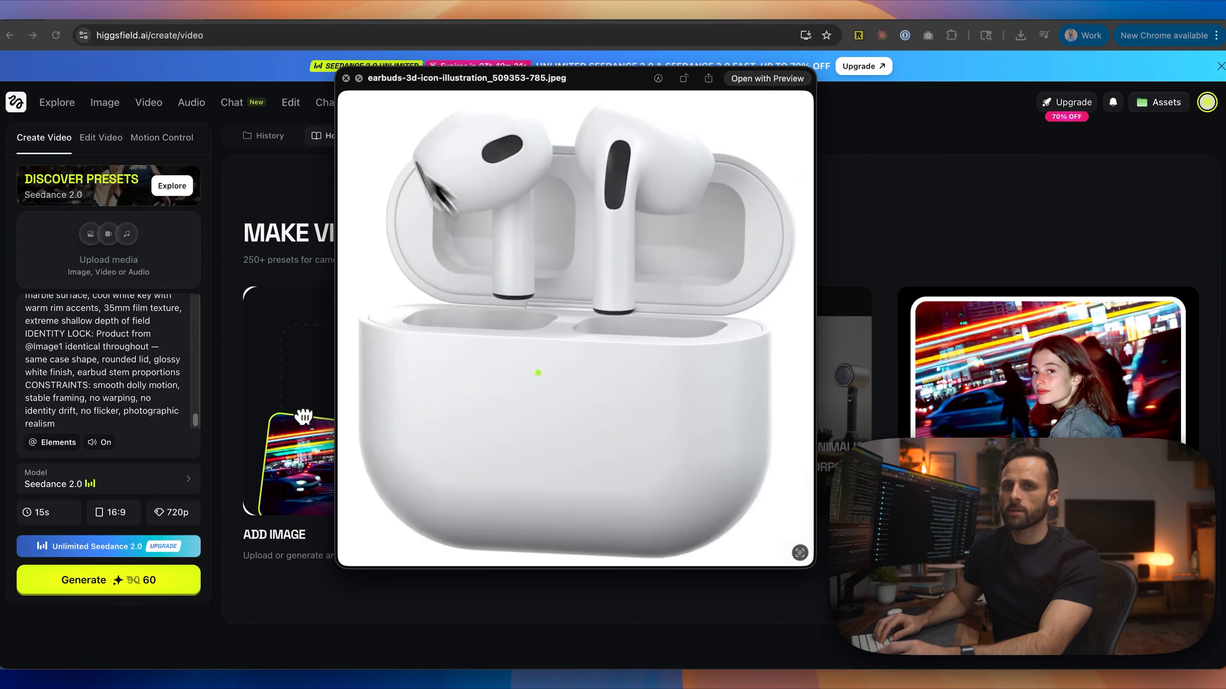
key(space)
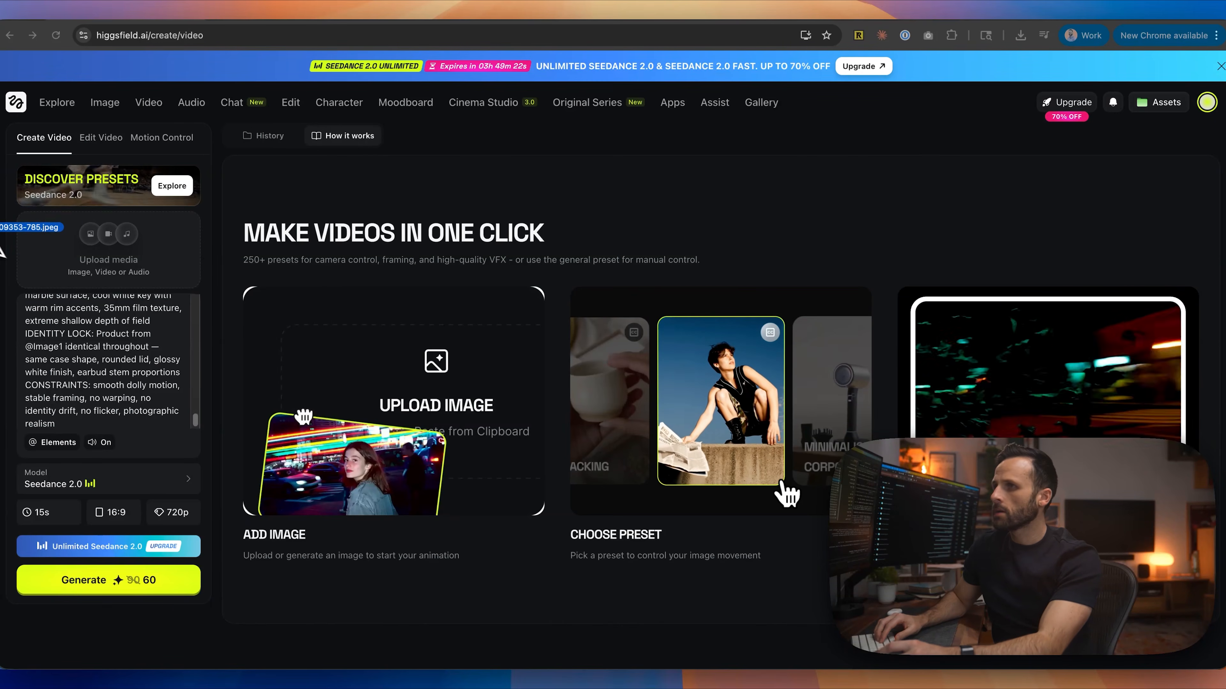
drag(2, 253, 108, 251)
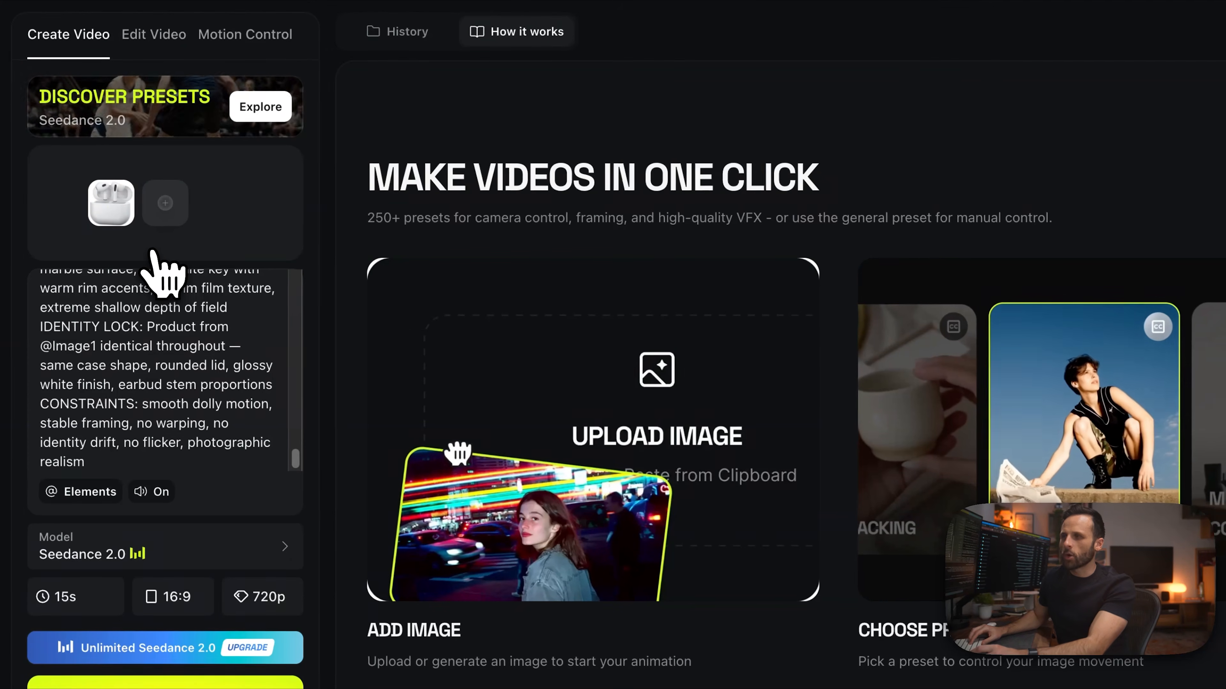
- Check through the pasted shot list and generate the video with Seedance 2.0 at 15s, 16:9 and 720p
click(100, 282)
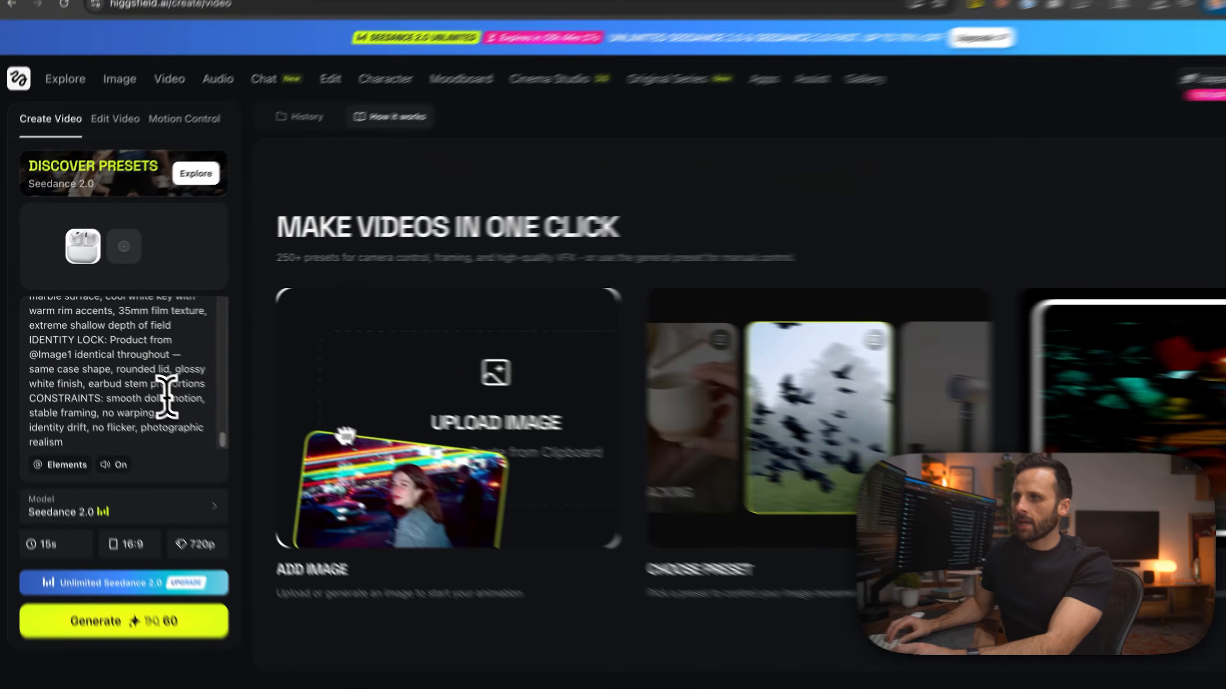
scroll(165, 395, up, 10)
scroll(166, 382, down, 6)
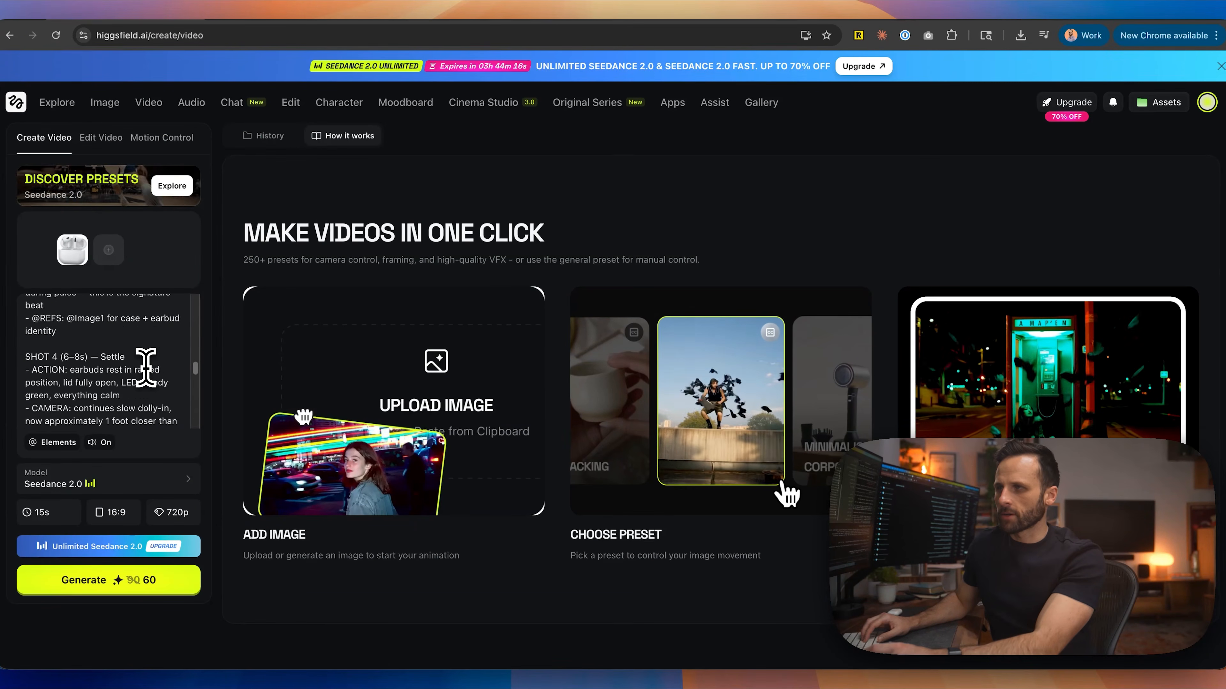
click(154, 587)
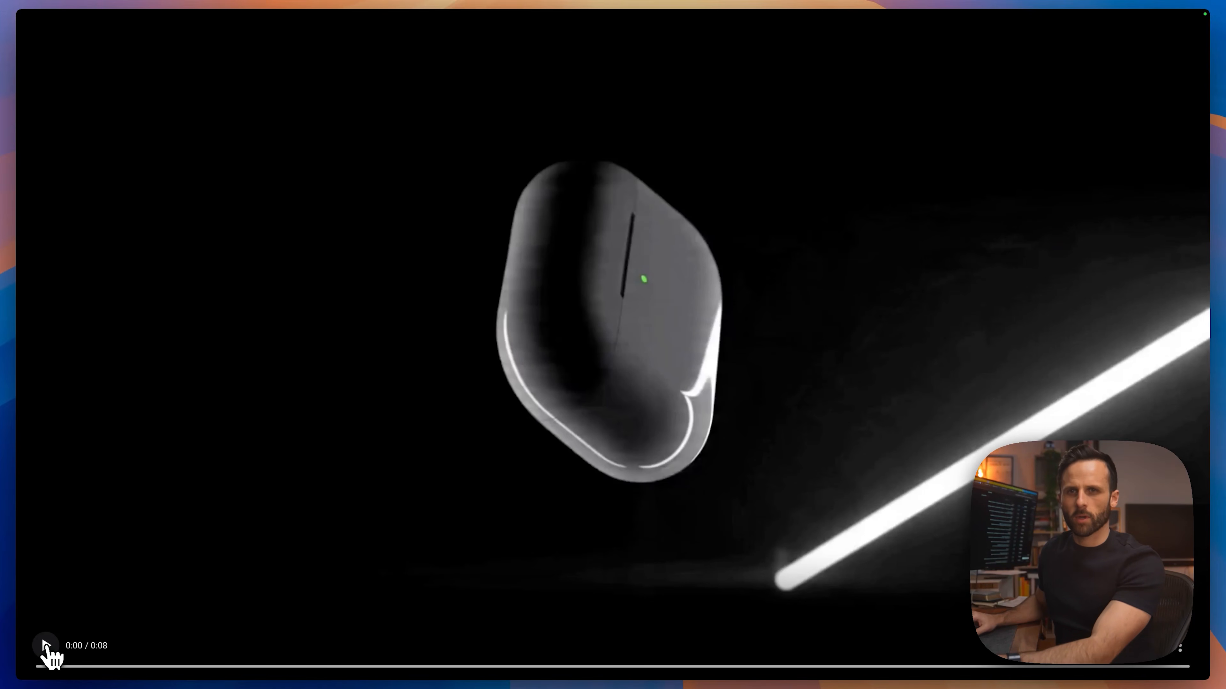
- Play the finished earbuds ad video and jump to its closing shot
click(46, 646)
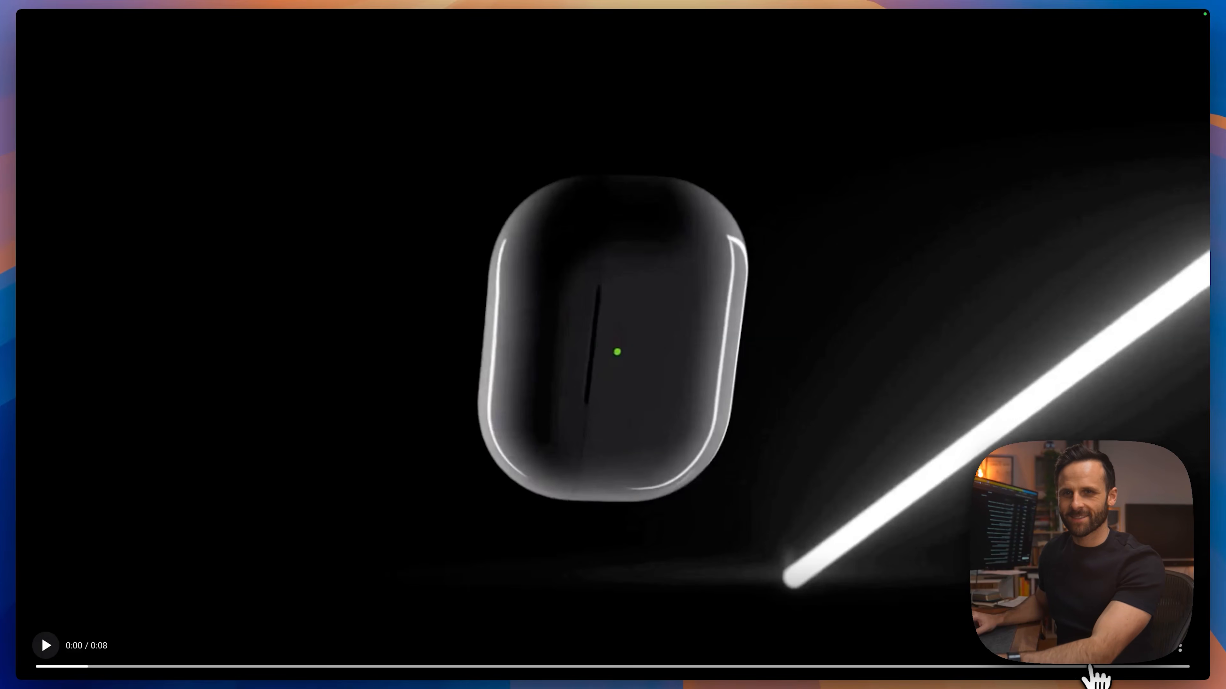
click(1145, 667)
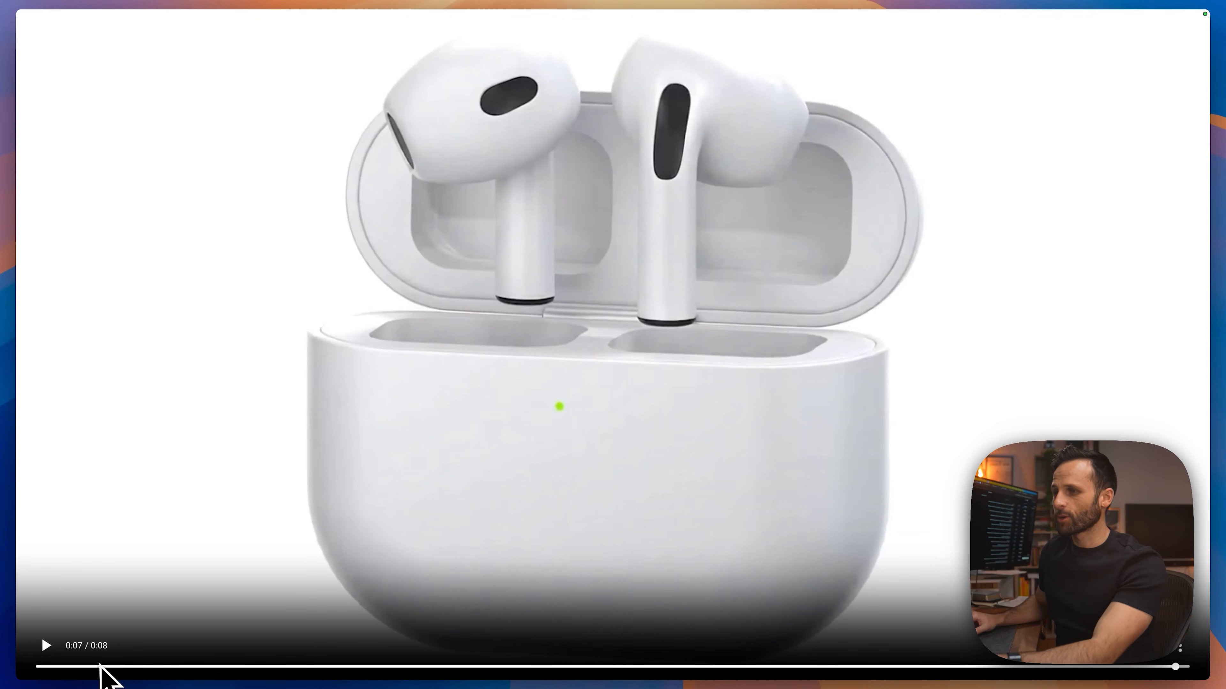
- Replay the earbuds ad video from the start, pausing on the closed case, and leave the full-screen view
click(42, 667)
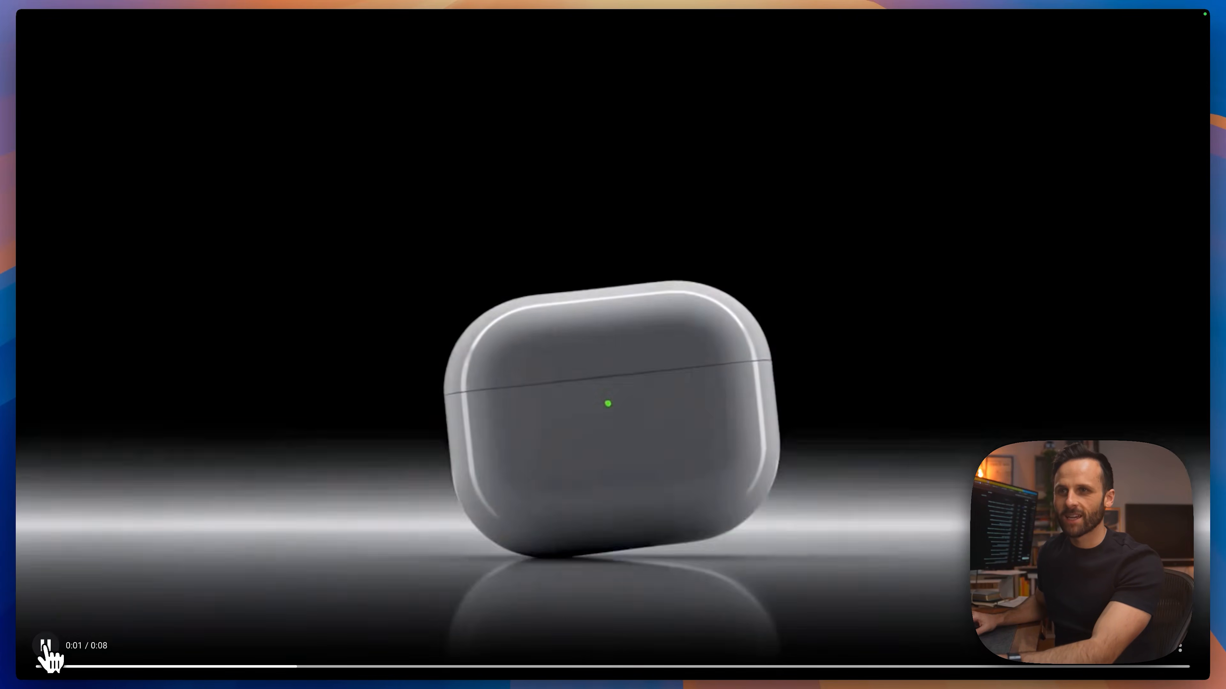
click(45, 647)
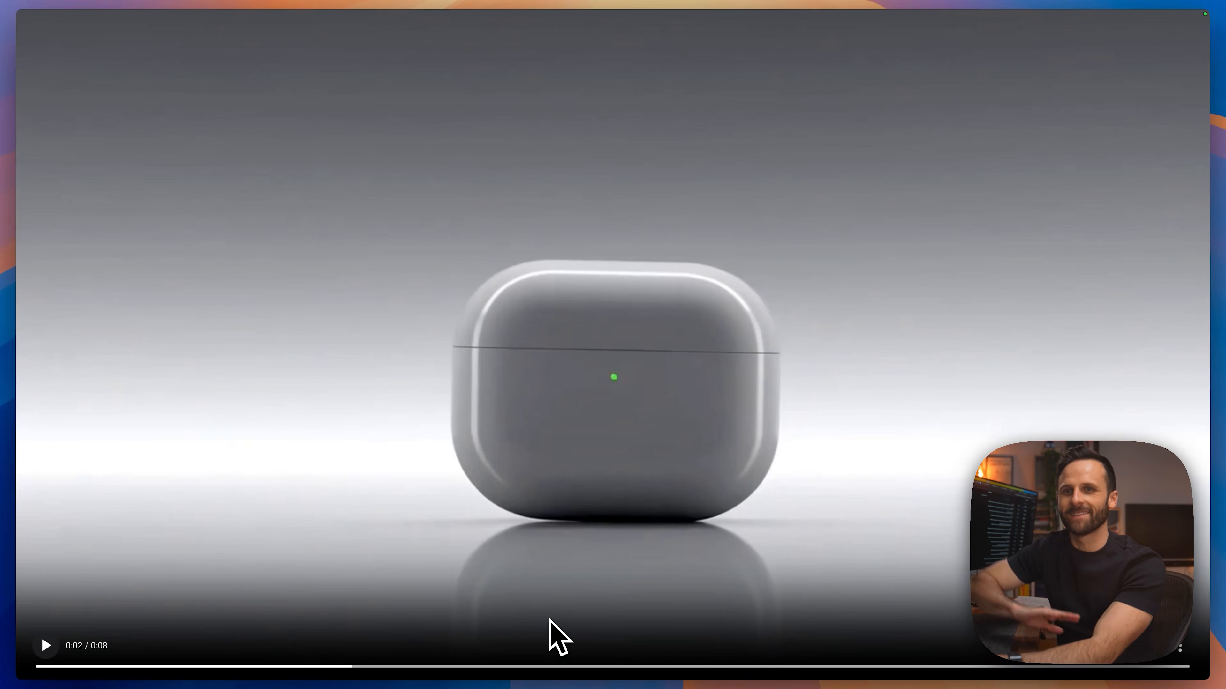
click(46, 646)
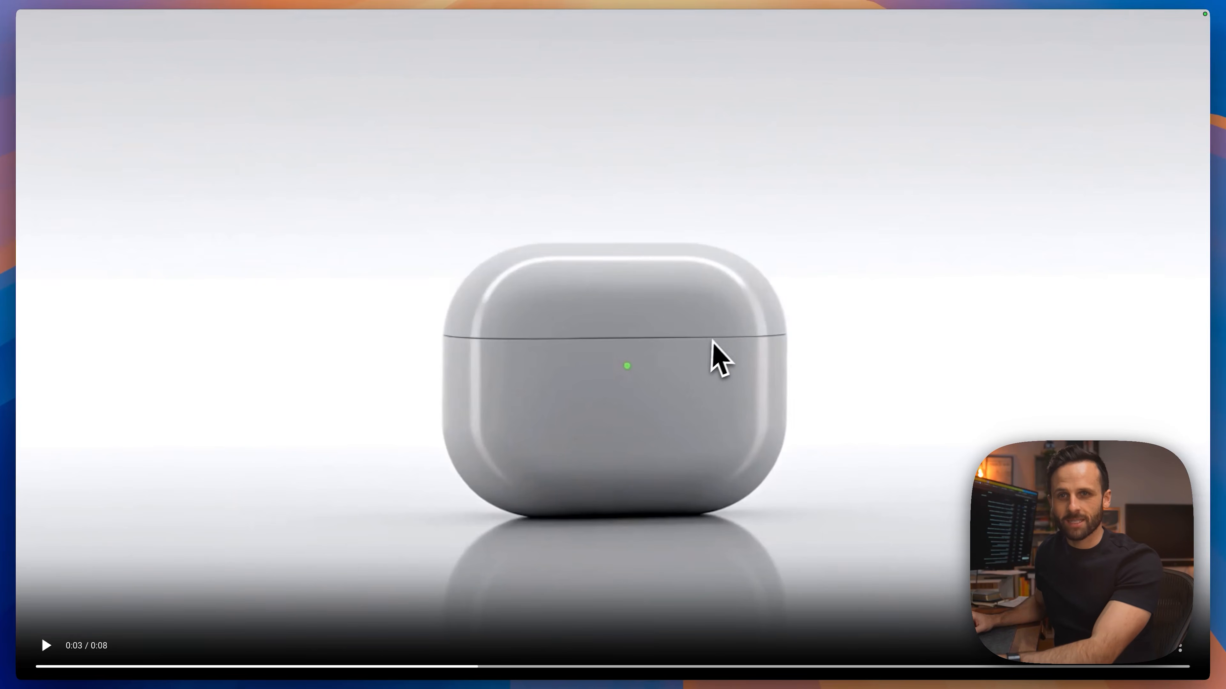
key(Escape)
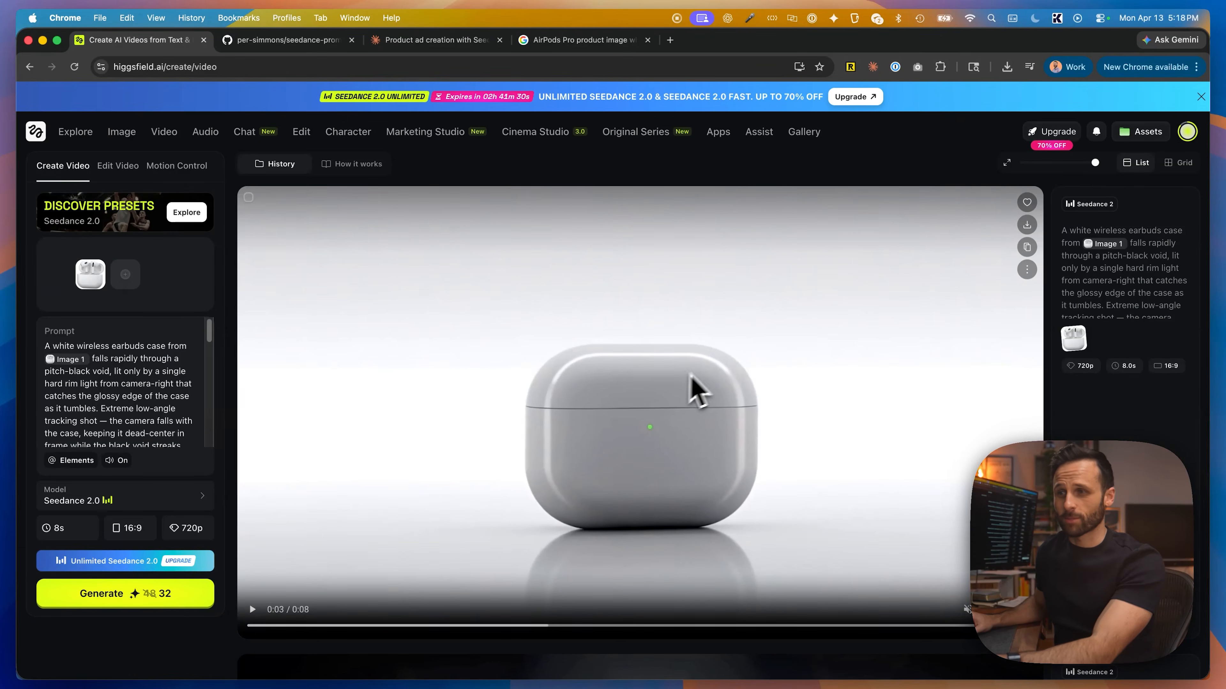
double_click(698, 388)
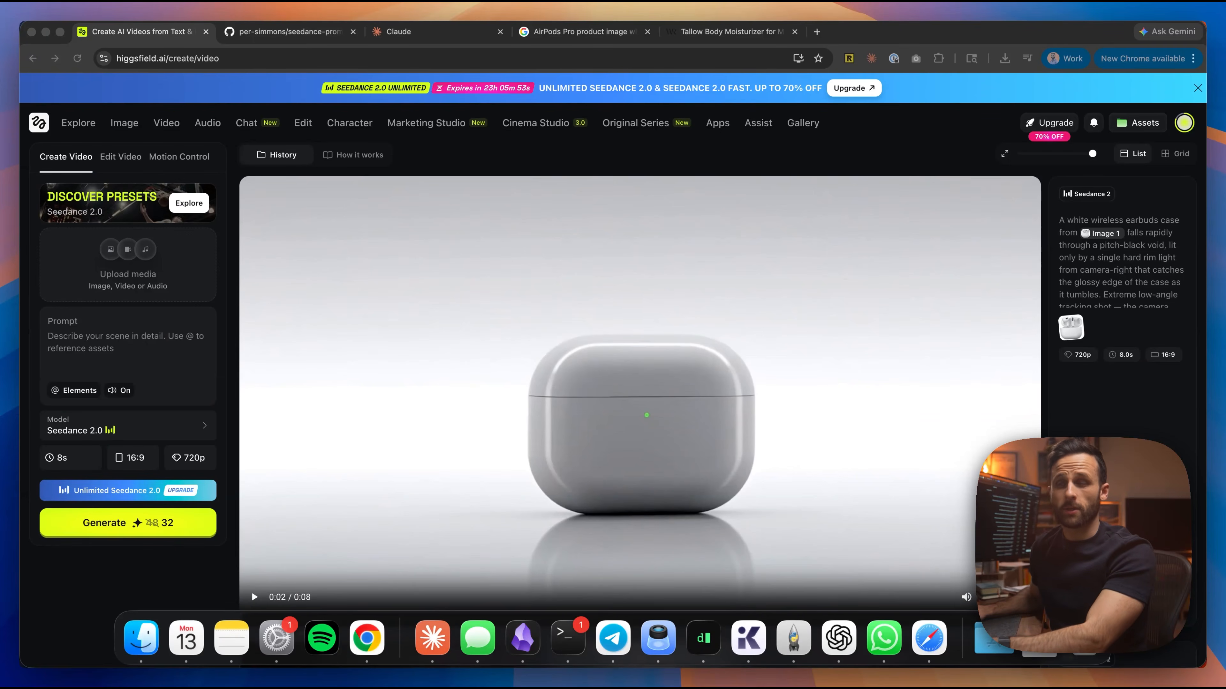
- Save the Wild Roman Body Moisturizer product image to the Downloads folder
click(724, 32)
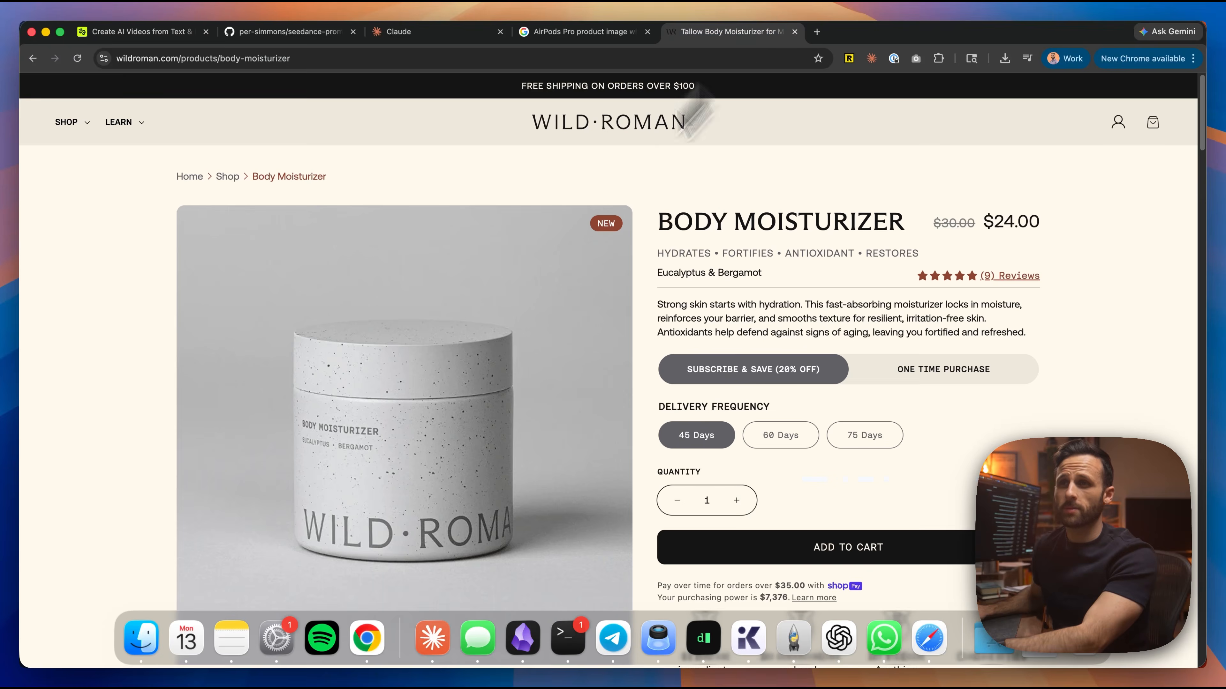
scroll(420, 391, down, 1)
right_click(418, 378)
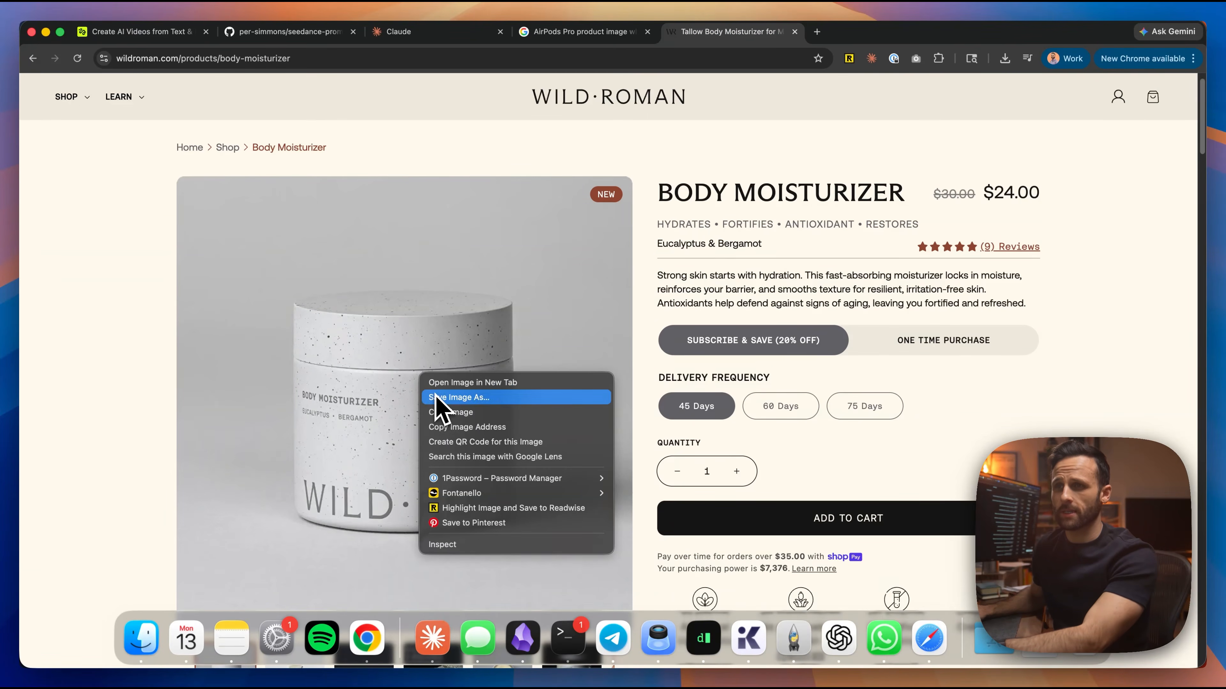
click(435, 396)
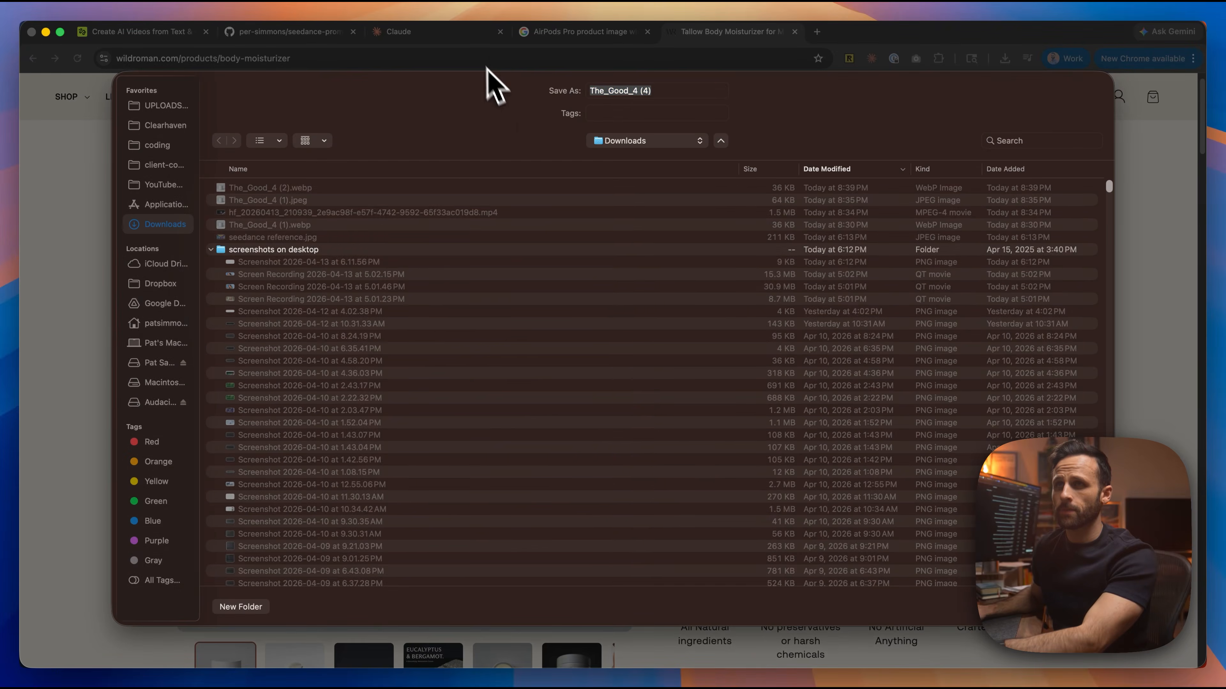
key(Return)
- Ask Claude to use the See Dance video prompt skill on the moisturizer image, and close the opened SKILL.md
click(414, 39)
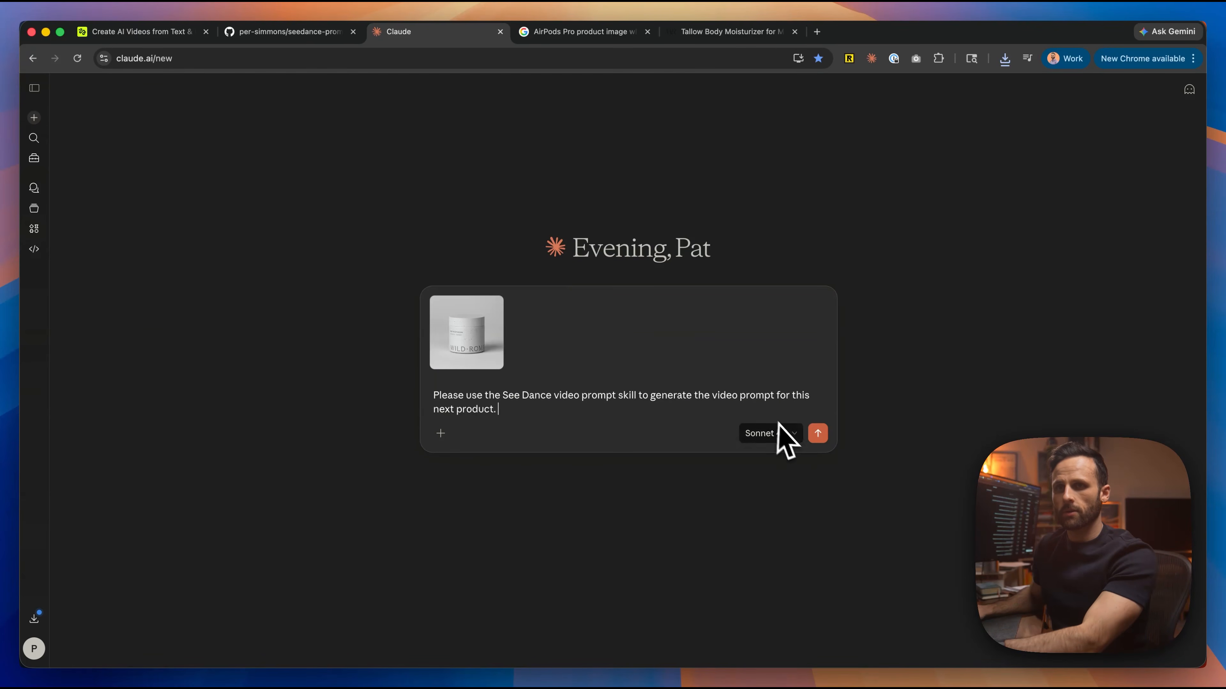
click(818, 434)
click(543, 309)
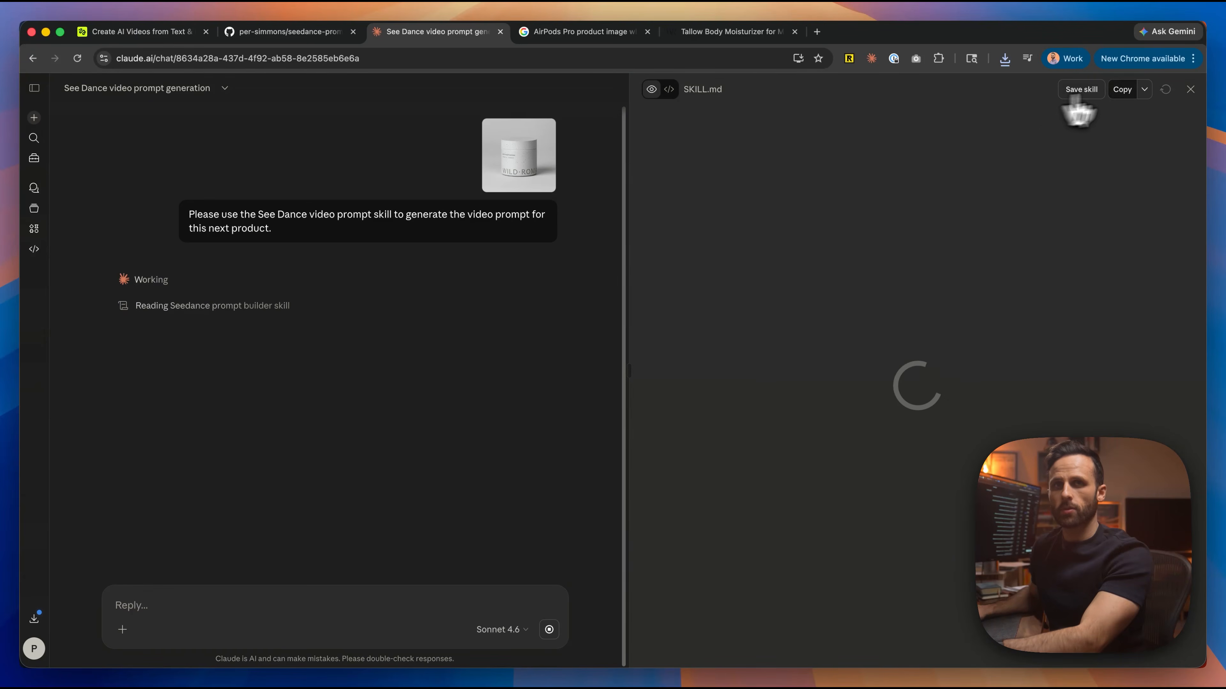
click(1190, 89)
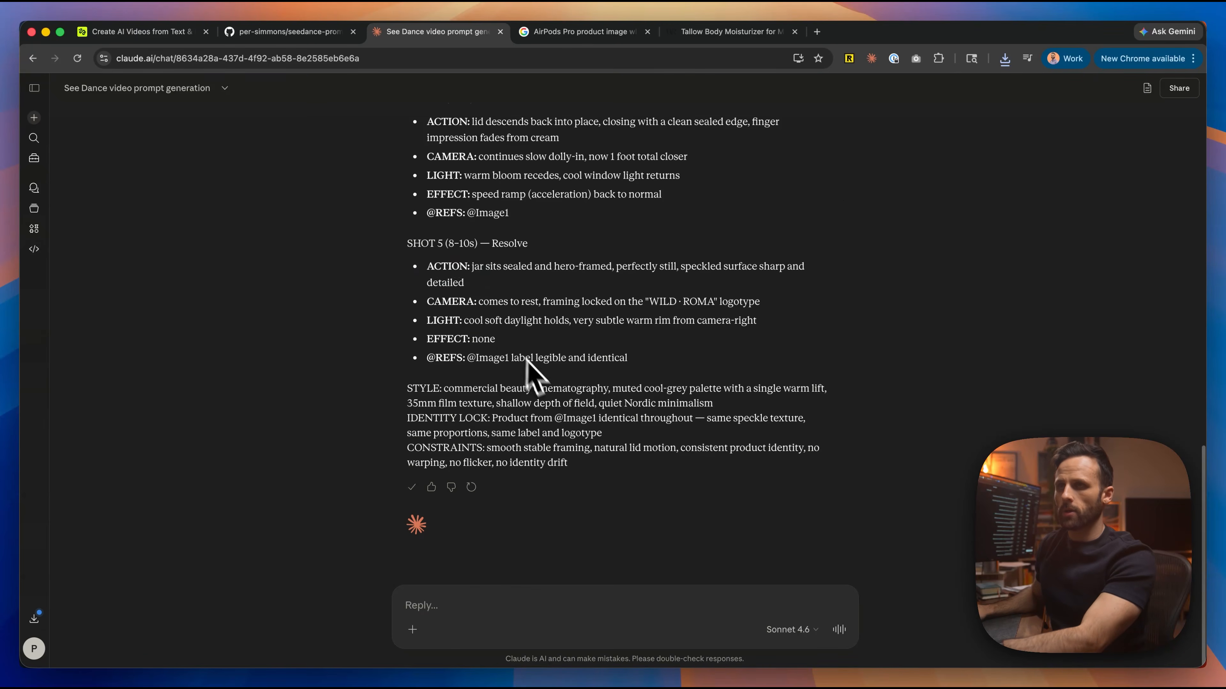
- Enter the moisturizer prompt in Higgsfield, add the jar image as reference, and generate with Seedance 2.0 at 8s, 16:9 and 720p
click(155, 32)
click(66, 340)
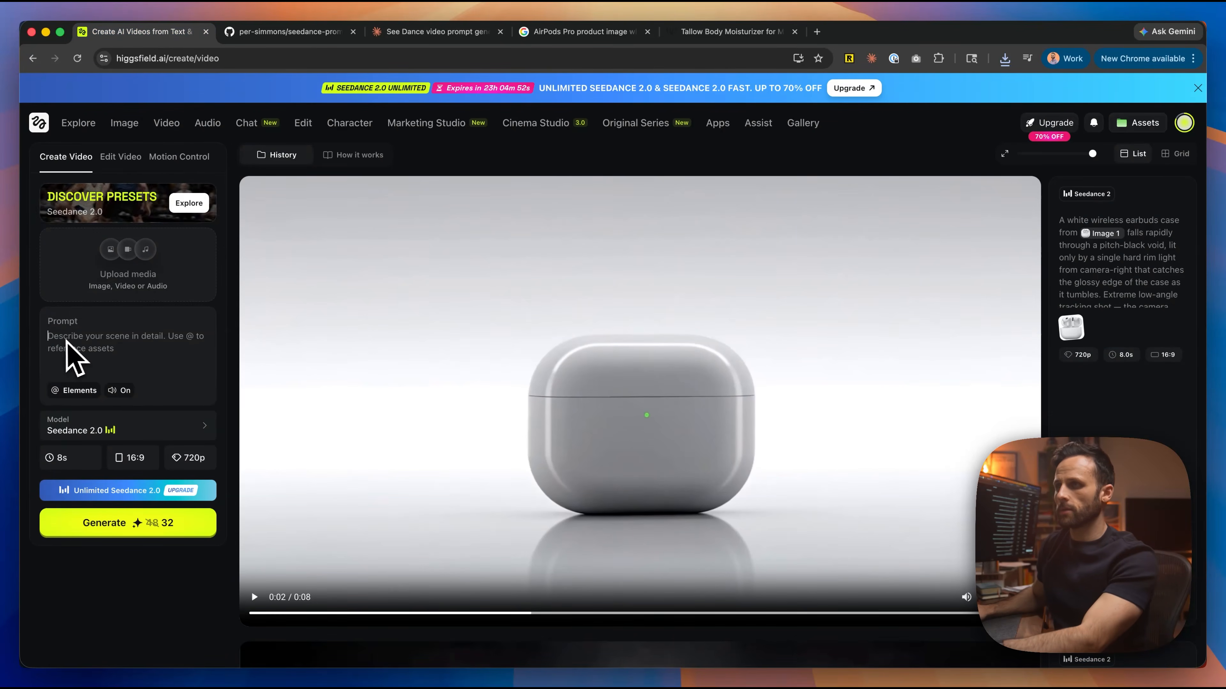
key(super+v)
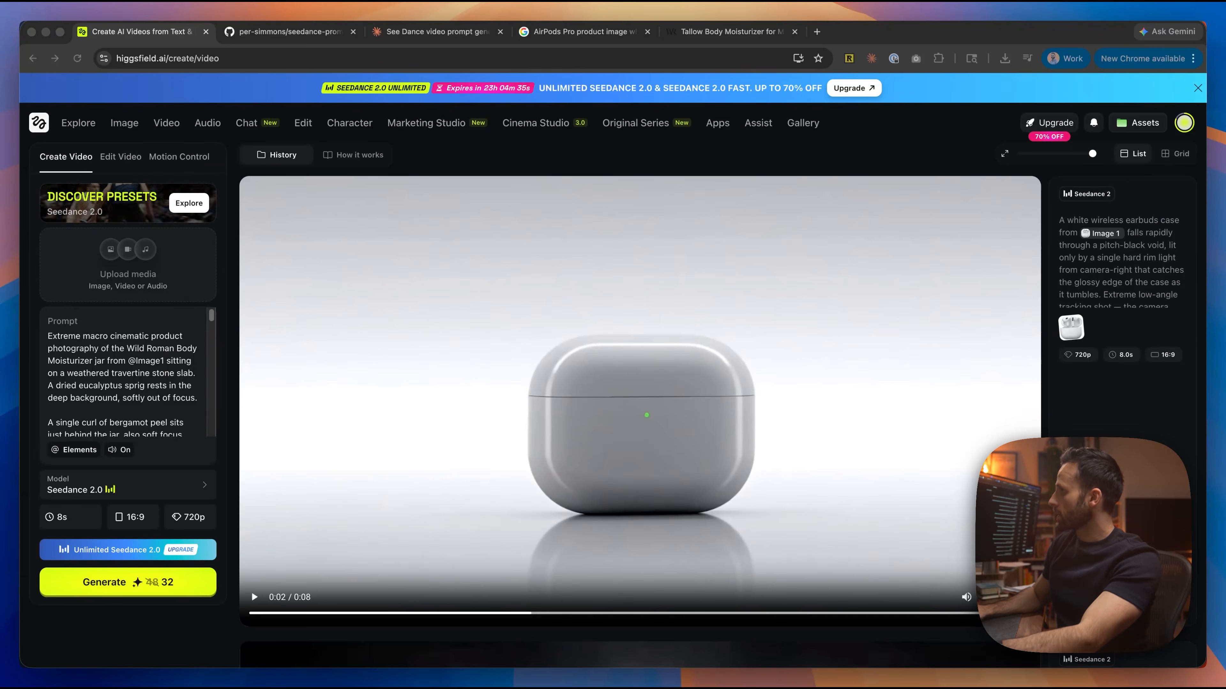
drag(19, 290, 116, 287)
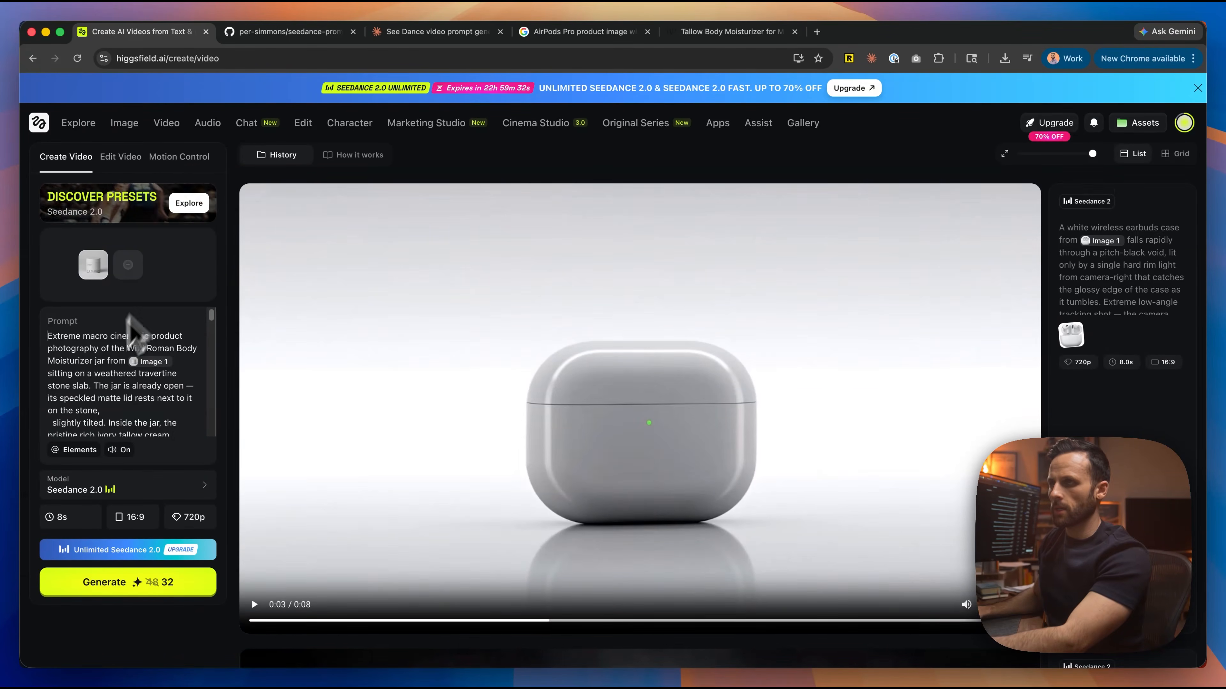
click(158, 583)
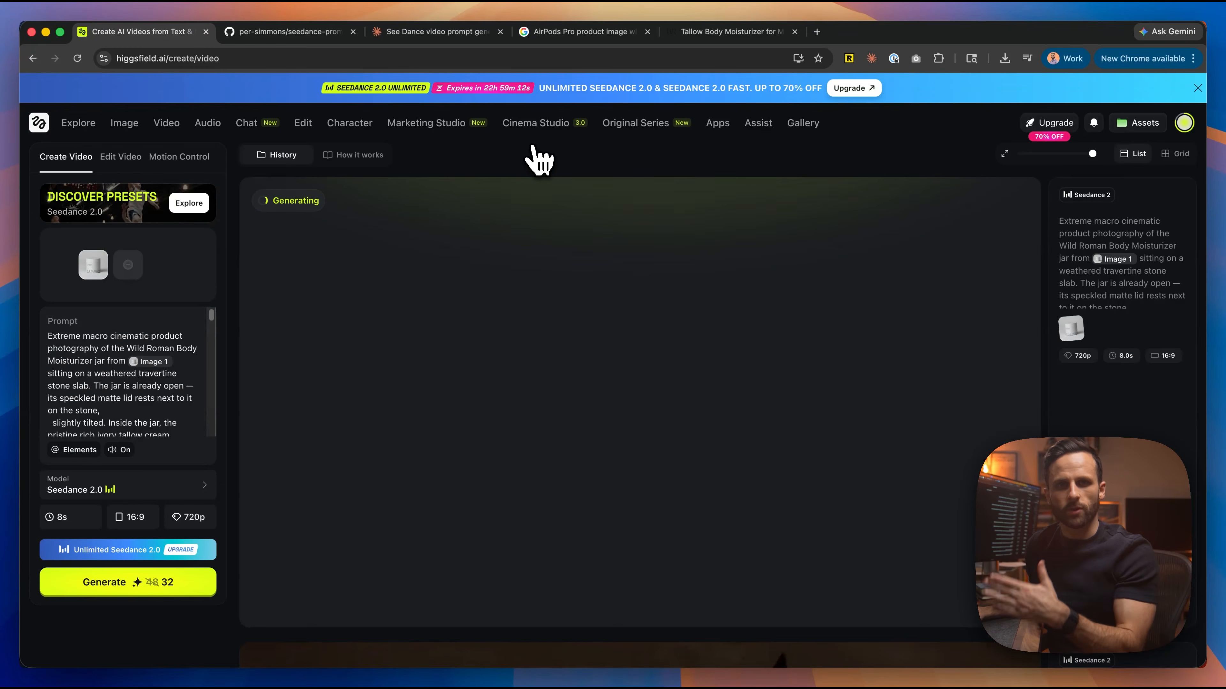
click(424, 32)
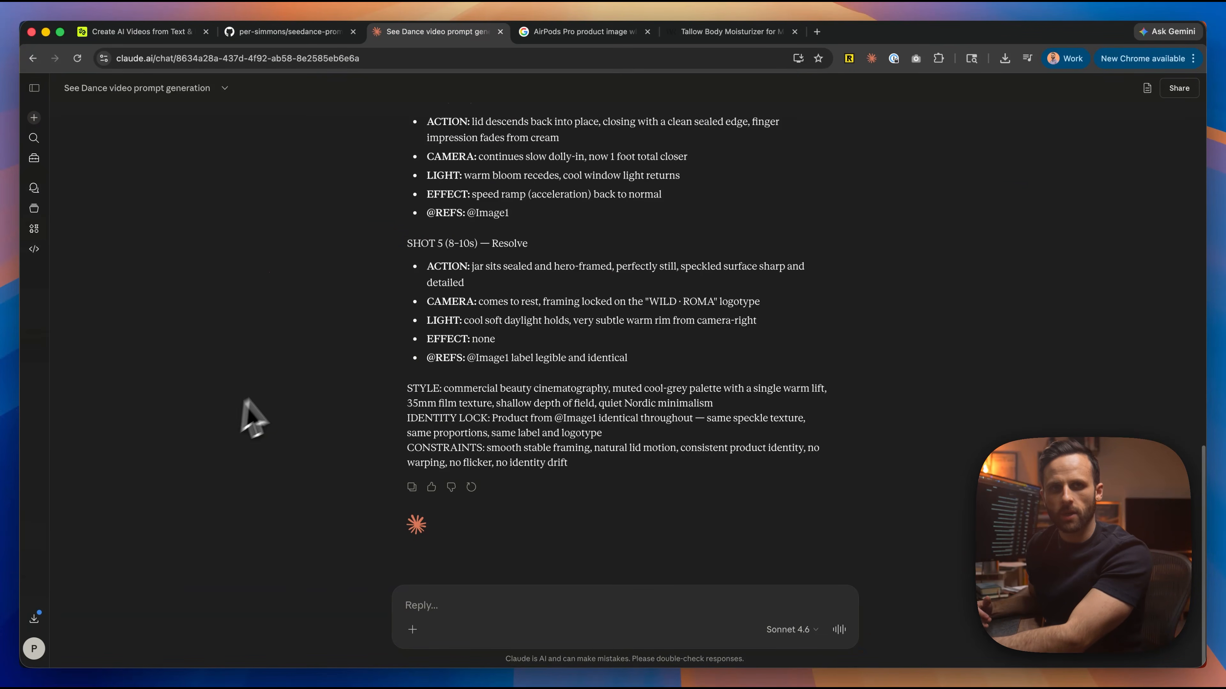
click(145, 32)
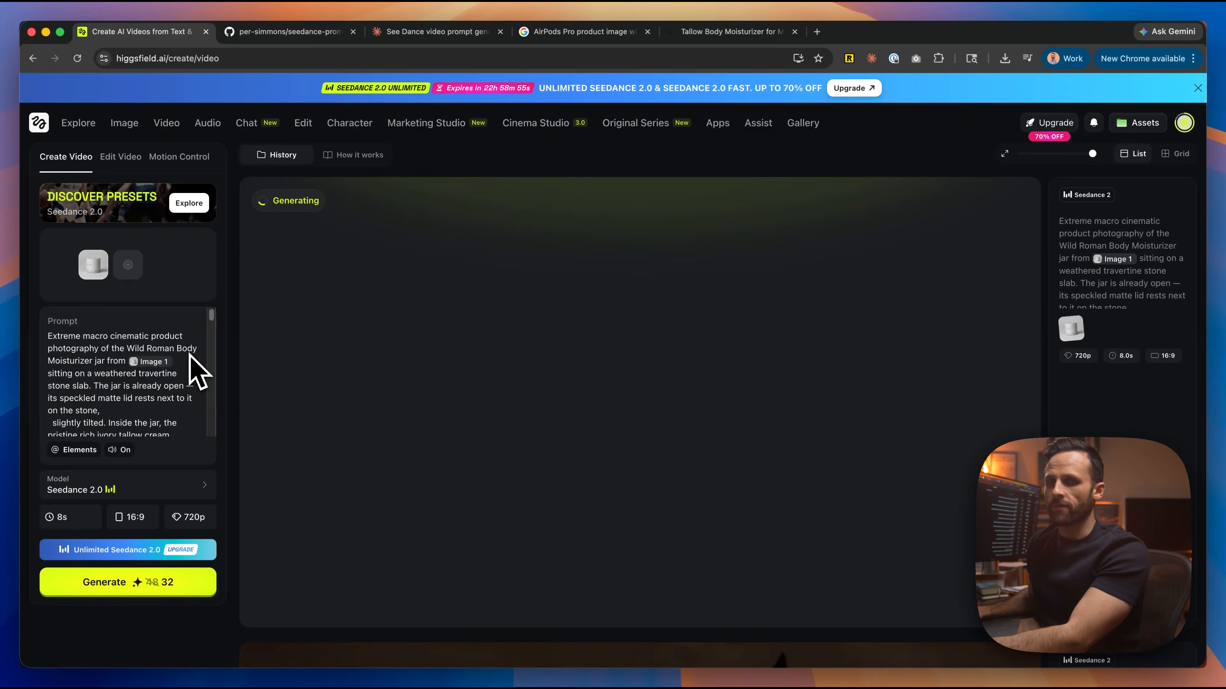
click(403, 32)
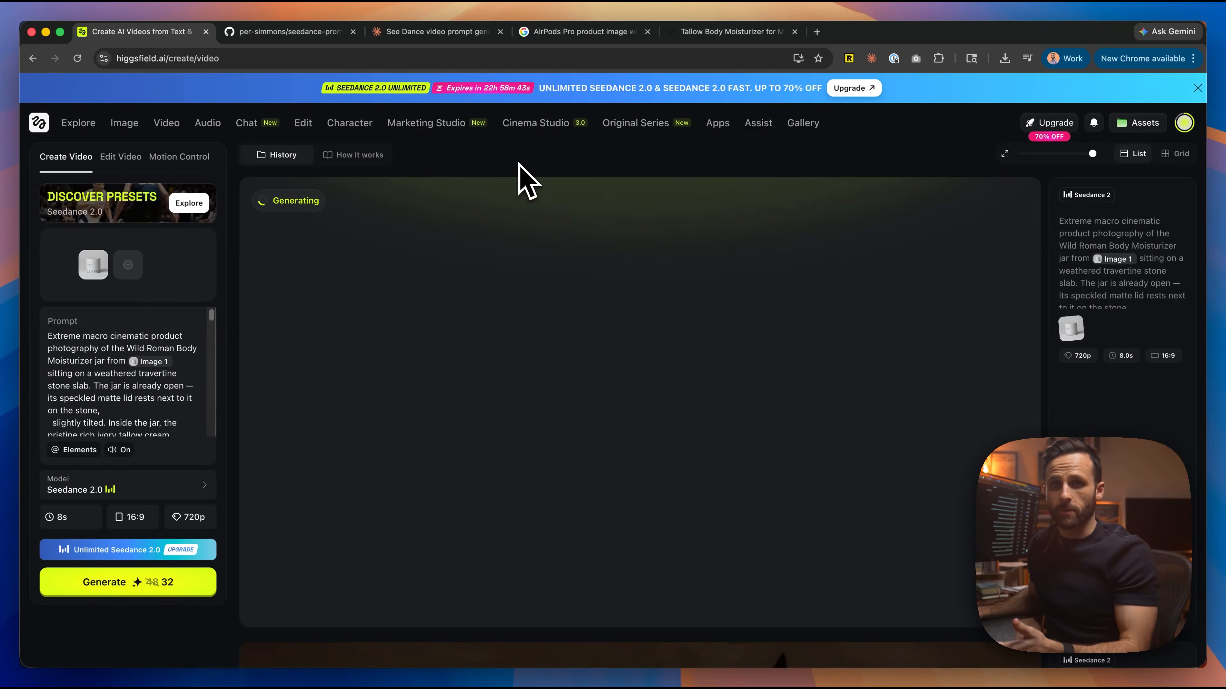
- Open Facebook's Meta Ad Library in a new browser tab
key(super+t)
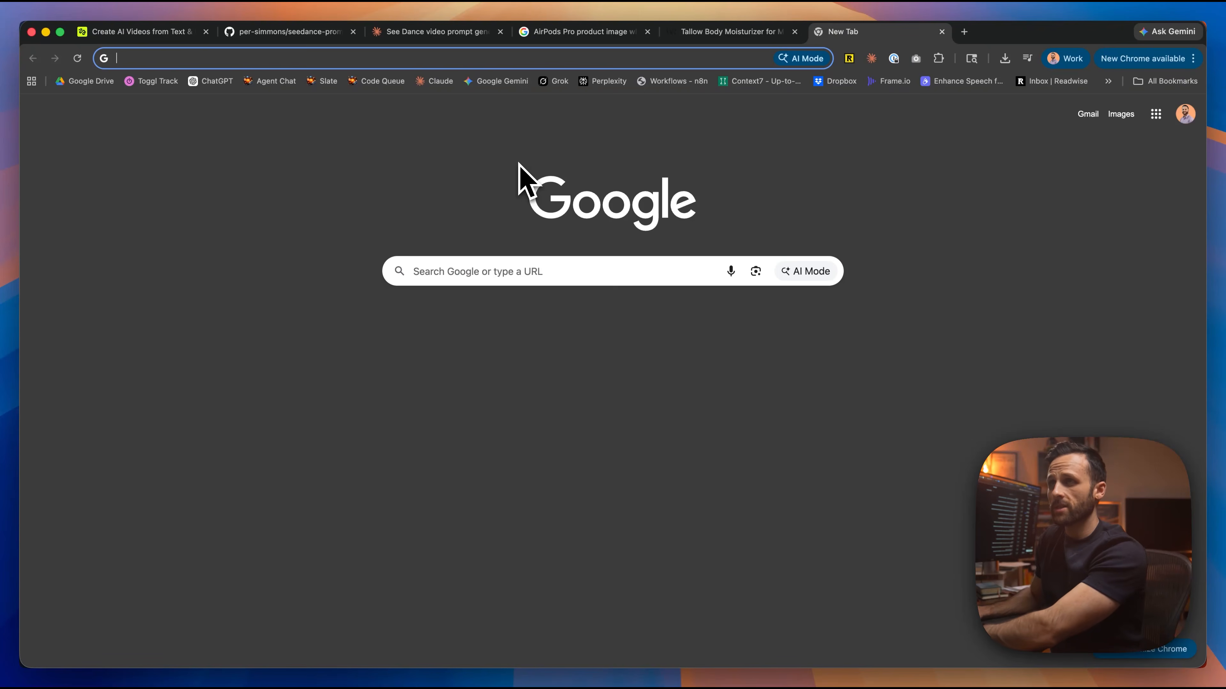
text(m)
key(BackSpace)
text(face)
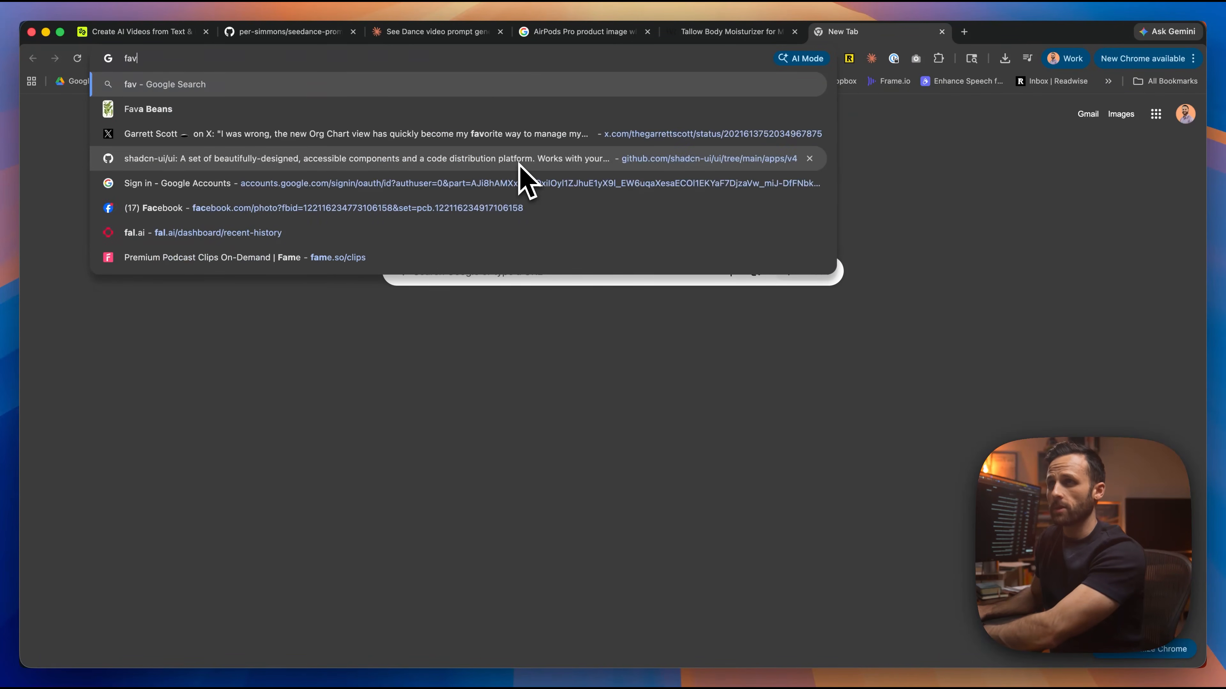
text(book)
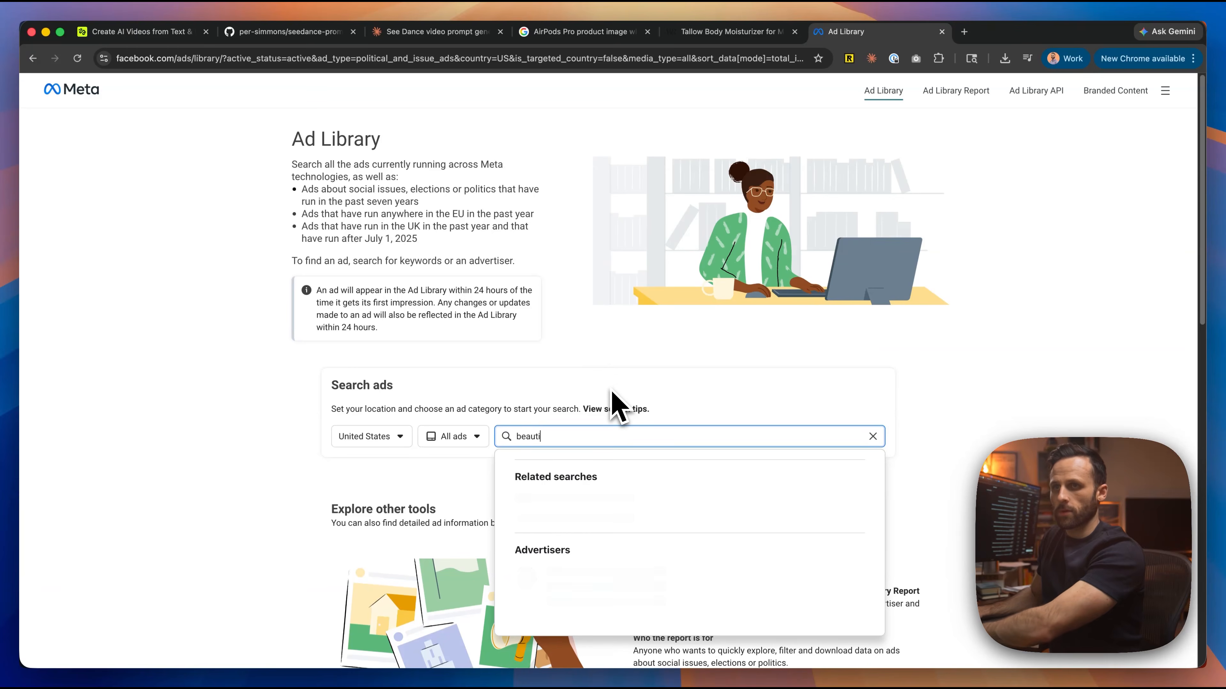
- Search all United States ads in the Ad Library for "skin care" and view the Dove video ad
key(BackSpace)
key(BackSpace)
key(BackSpace)
key(BackSpace)
key(BackSpace)
key(BackSpace)
text(skin care)
key(Return)
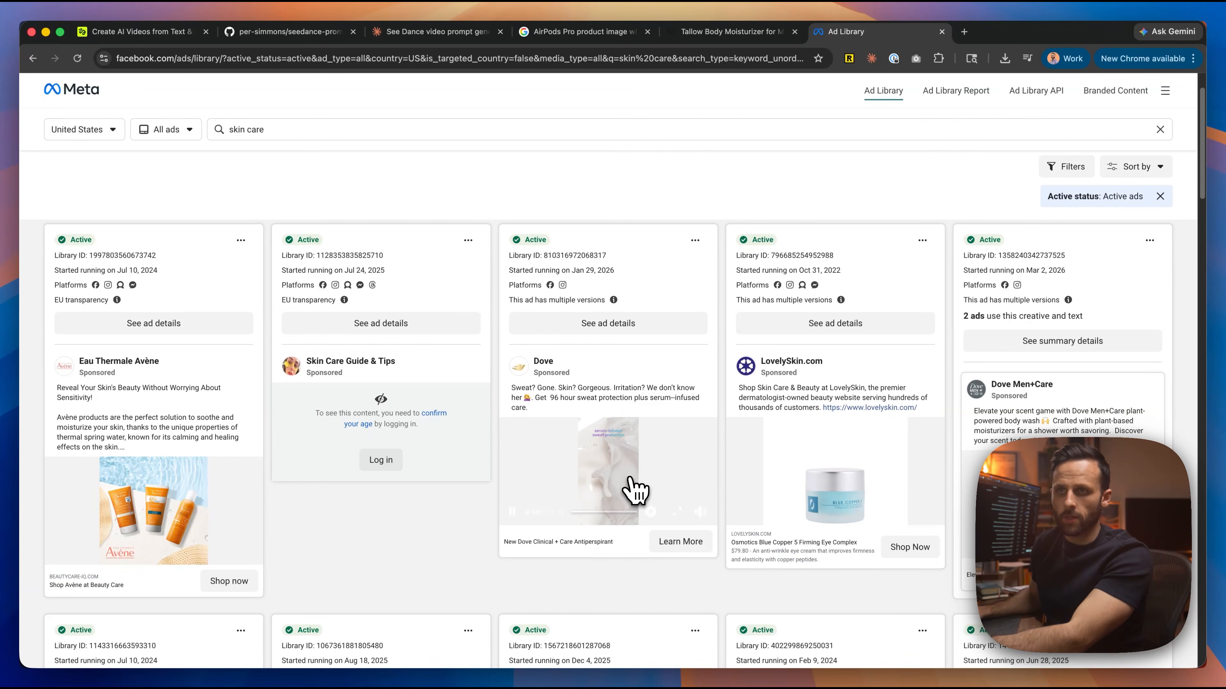
click(636, 490)
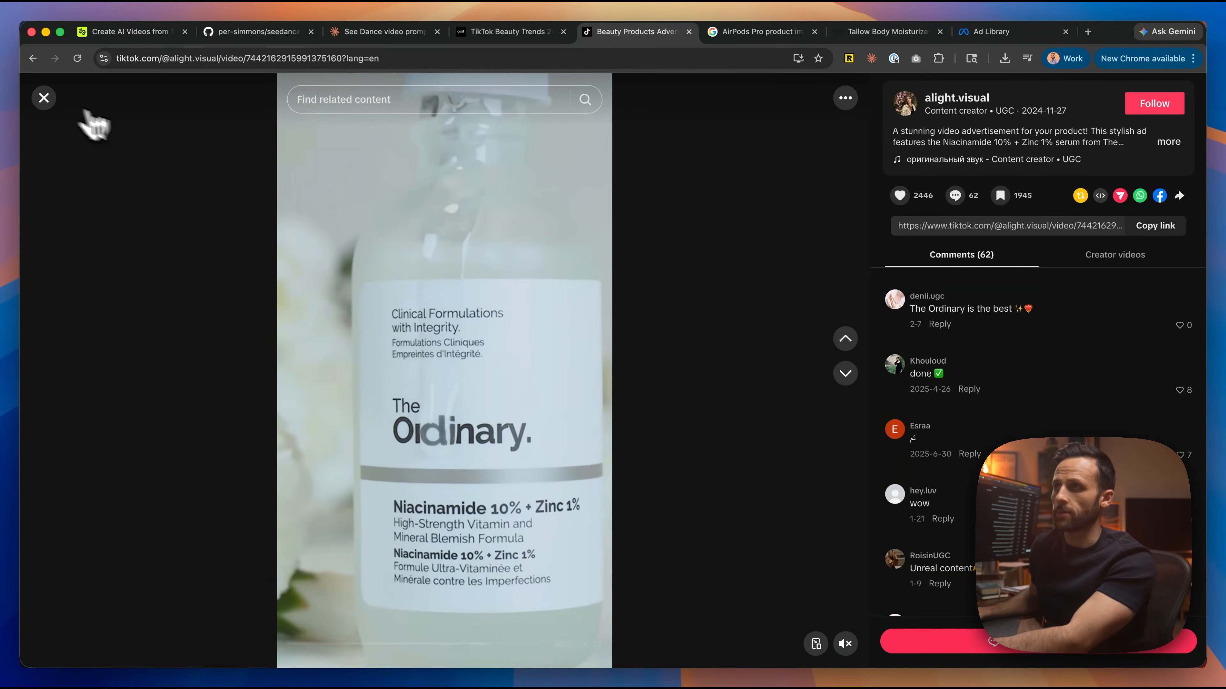
- Close The Ordinary serum video on TikTok, then watch and pause the Byoma Hydrating Serum ad
click(42, 97)
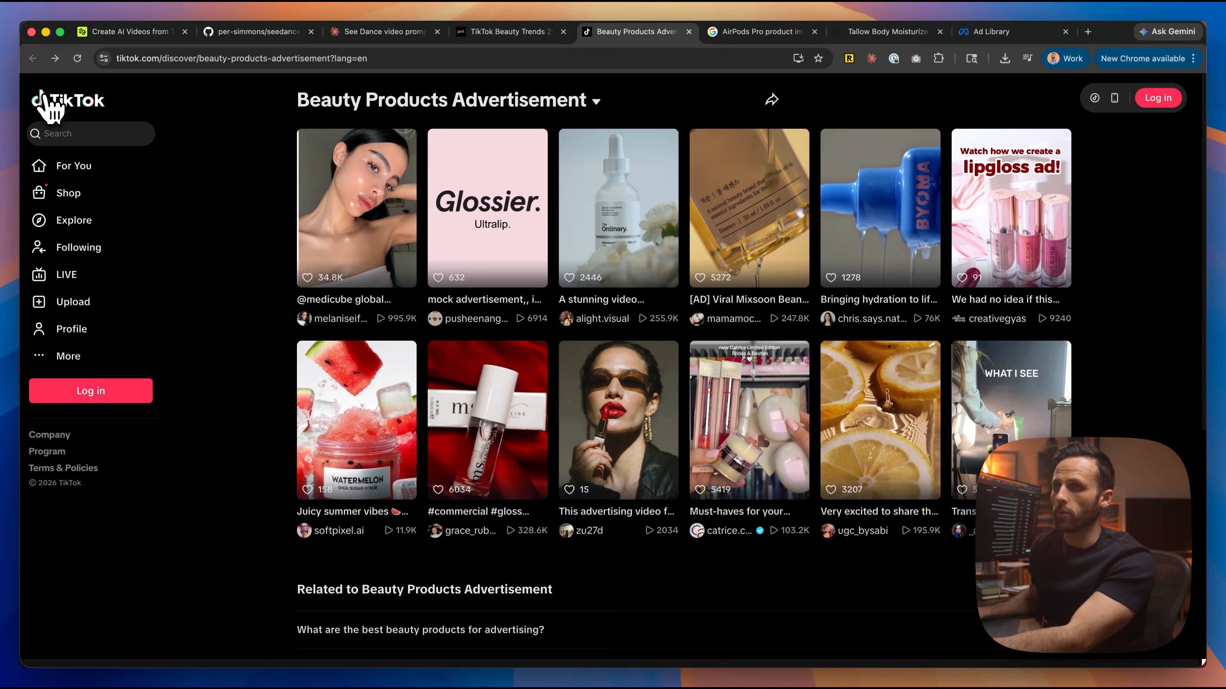
click(880, 208)
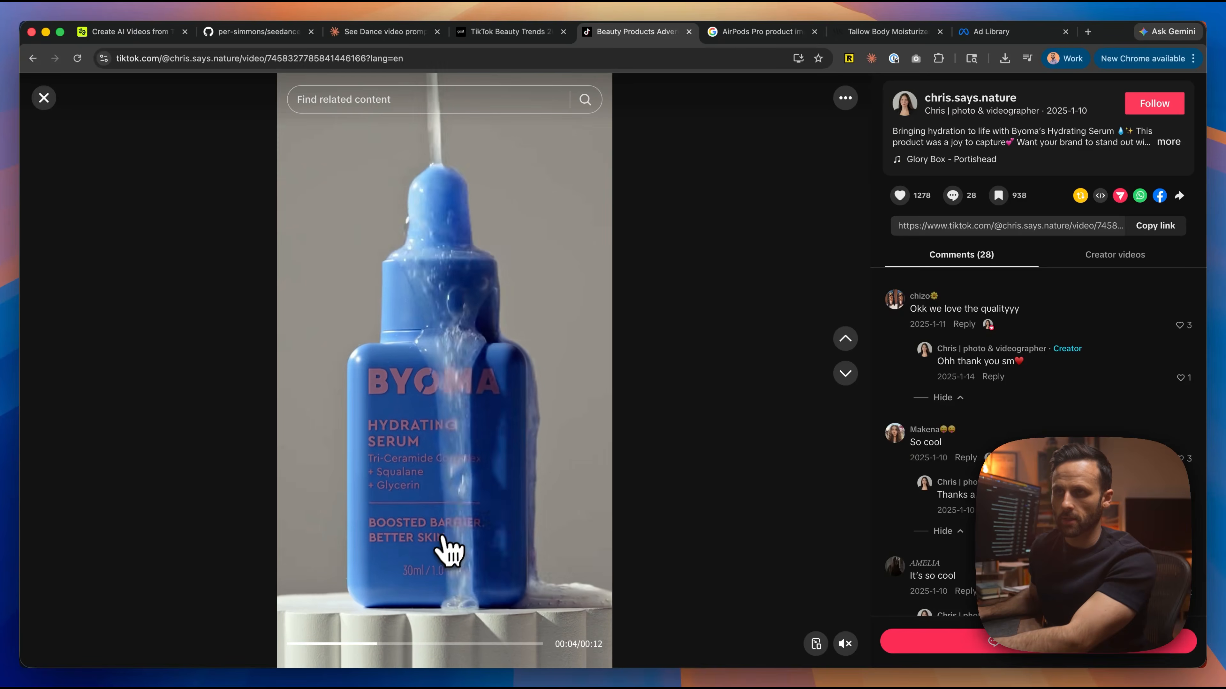
click(487, 236)
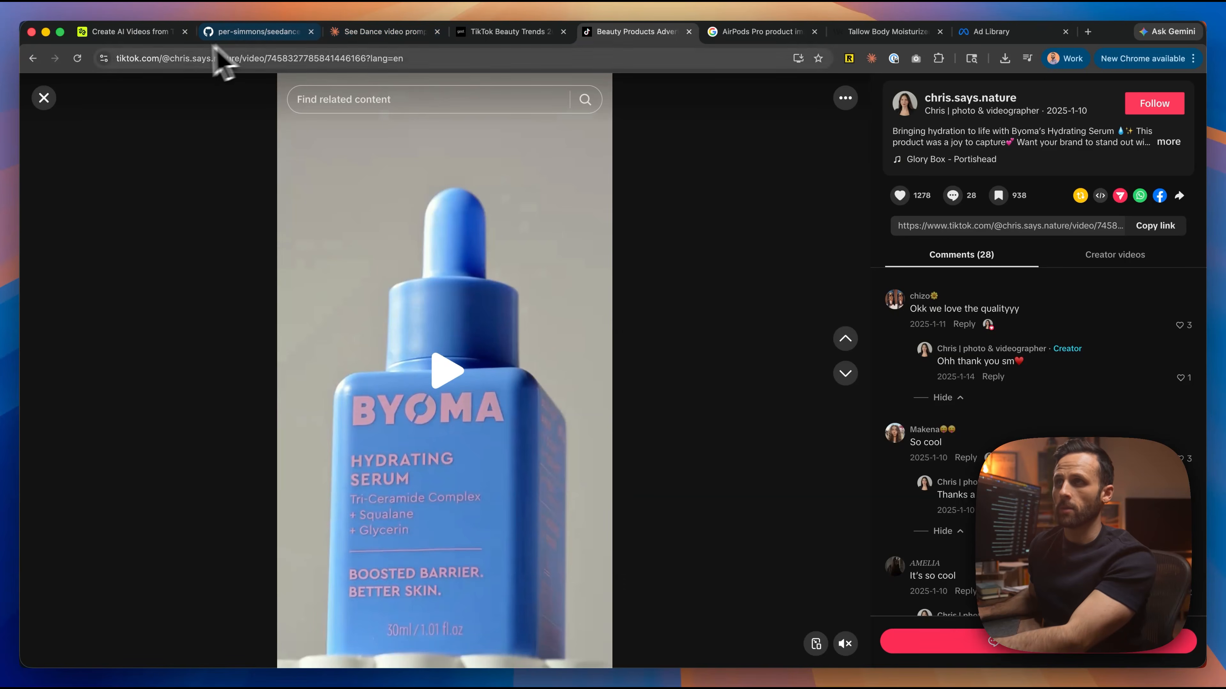
- Play the finished moisturizer ad video in Higgsfield with the volume raised, and scrub back to its beginning
click(152, 32)
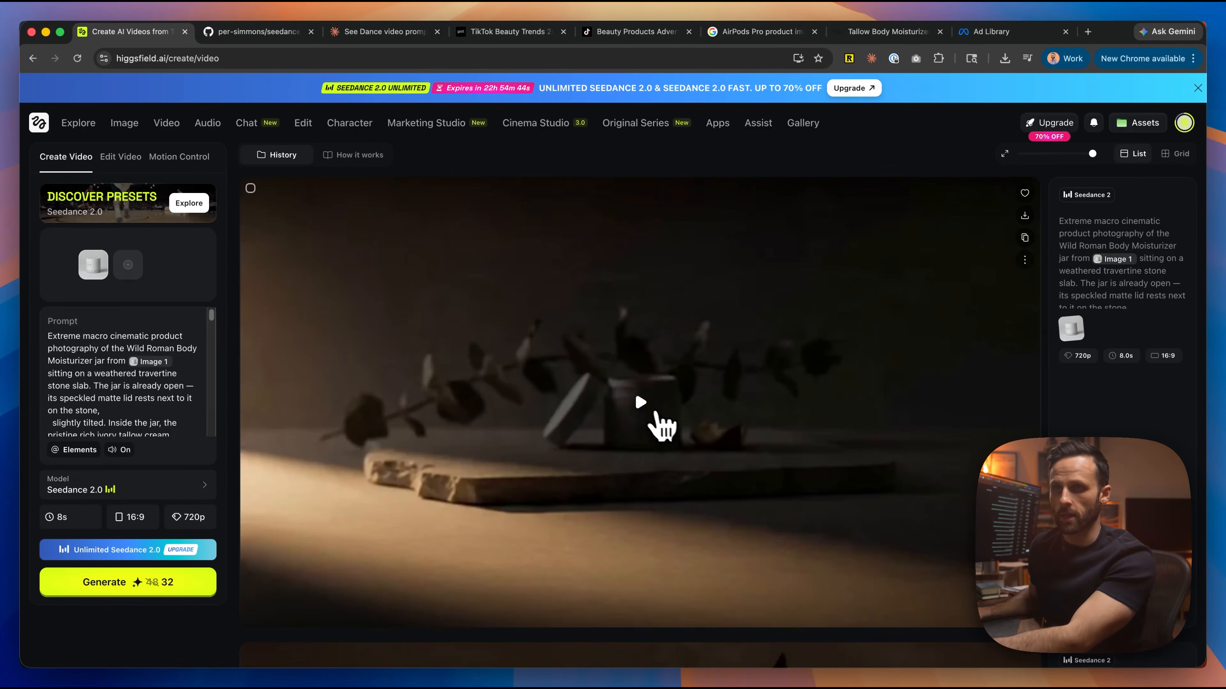
click(664, 414)
key(XF86AudioRaiseVolume)
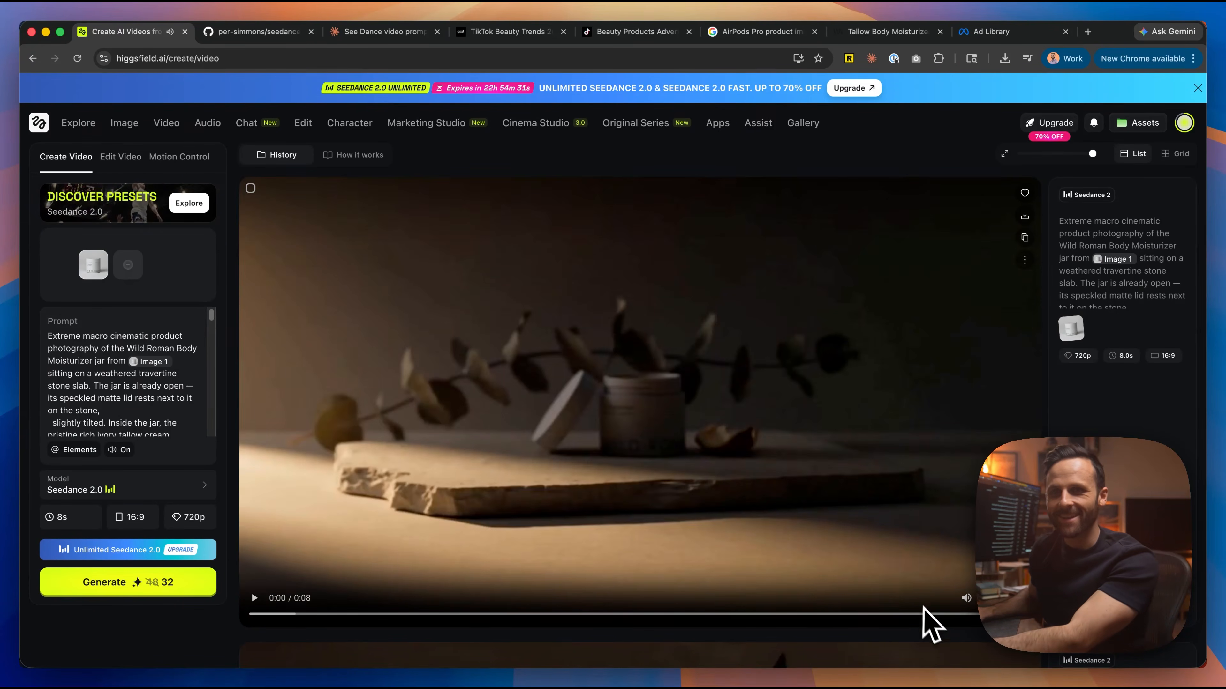
click(928, 614)
click(922, 614)
drag(392, 614, 142, 622)
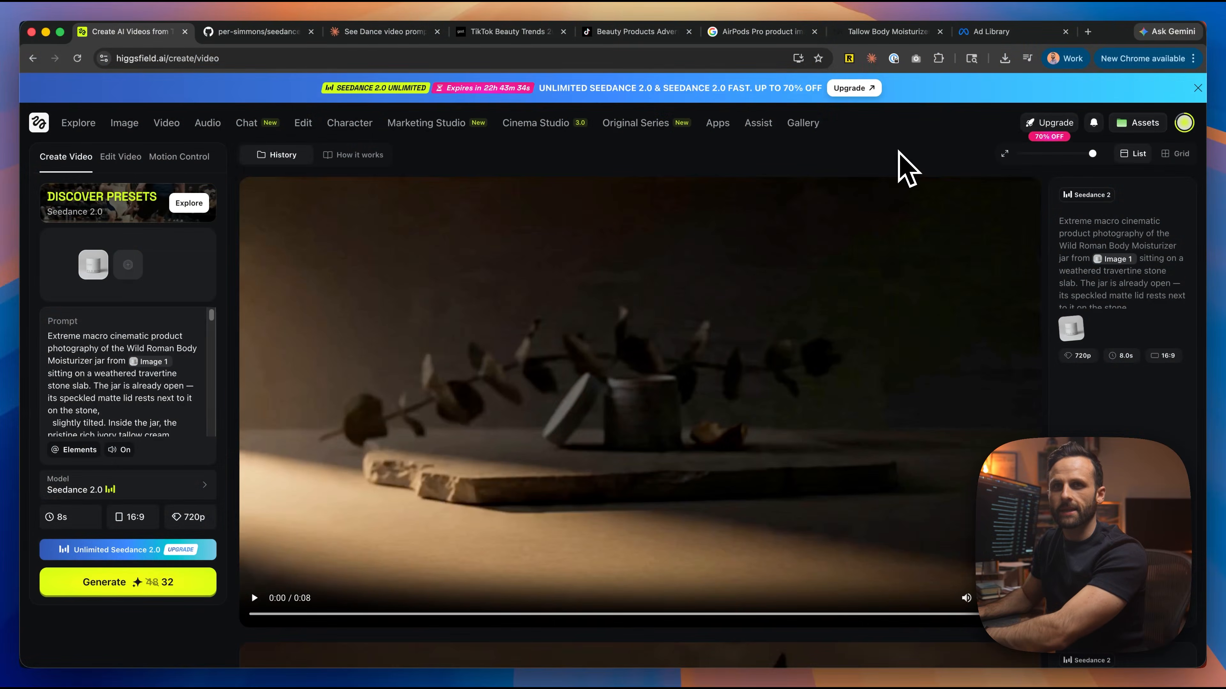
- Search Google Images for "liquid death" in a new tab and look over the product pictures
key(super+t)
text(liquid death)
key(Return)
click(340, 141)
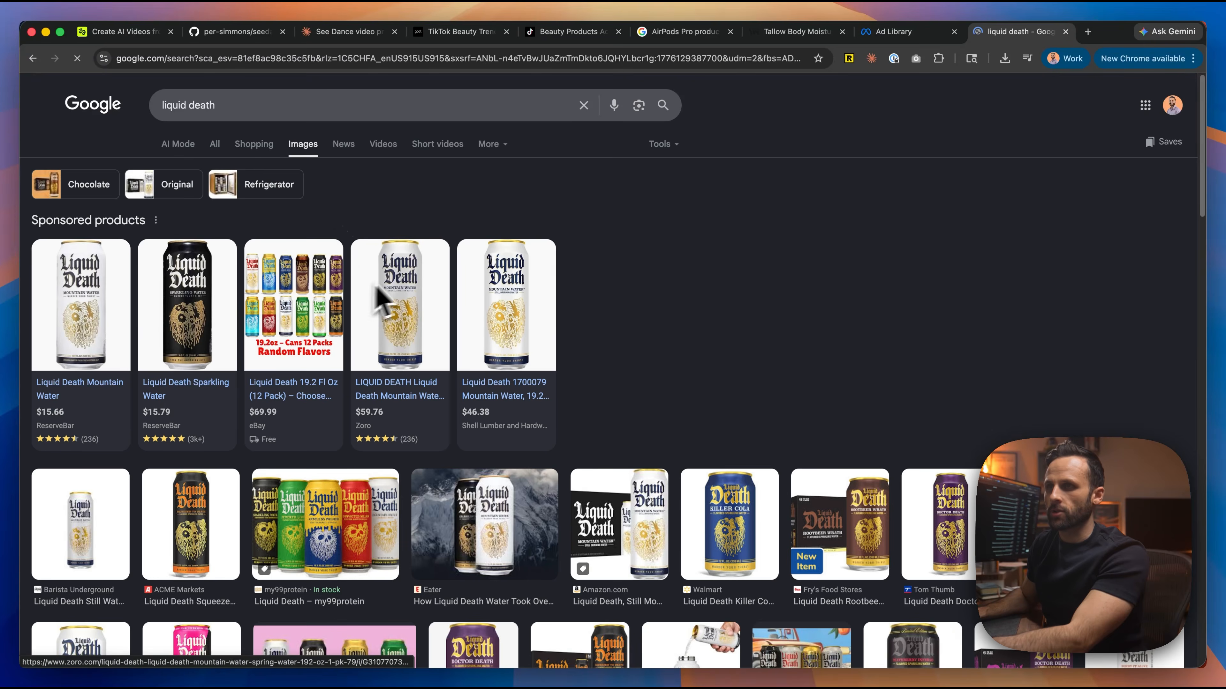
scroll(716, 292, down, 3)
scroll(716, 292, up, 3)
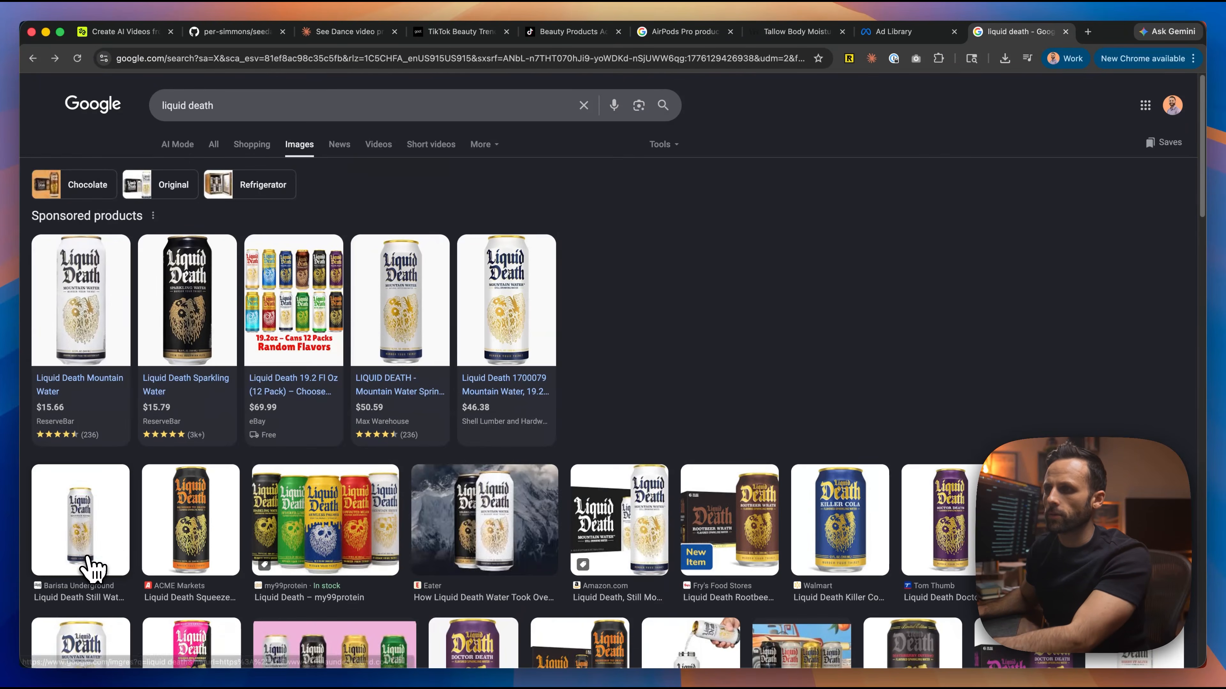
- Open the Liquid Death Still Water can picture from Barista Underground and download the image
click(90, 567)
right_click(911, 340)
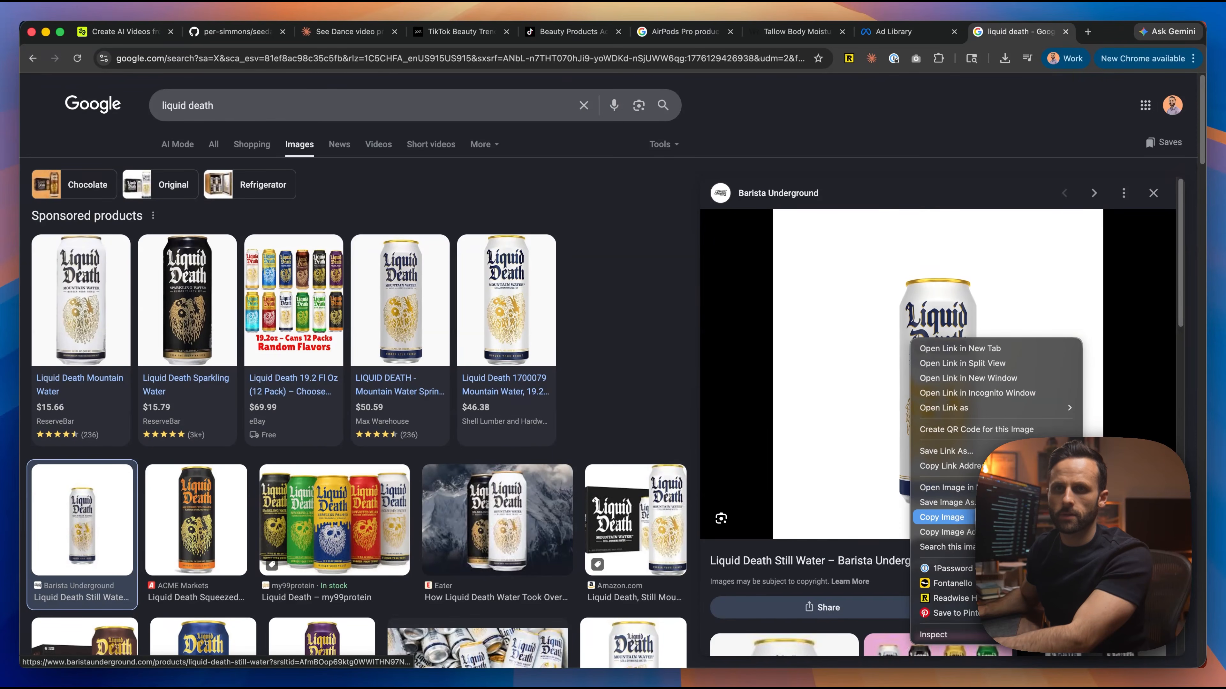
click(941, 517)
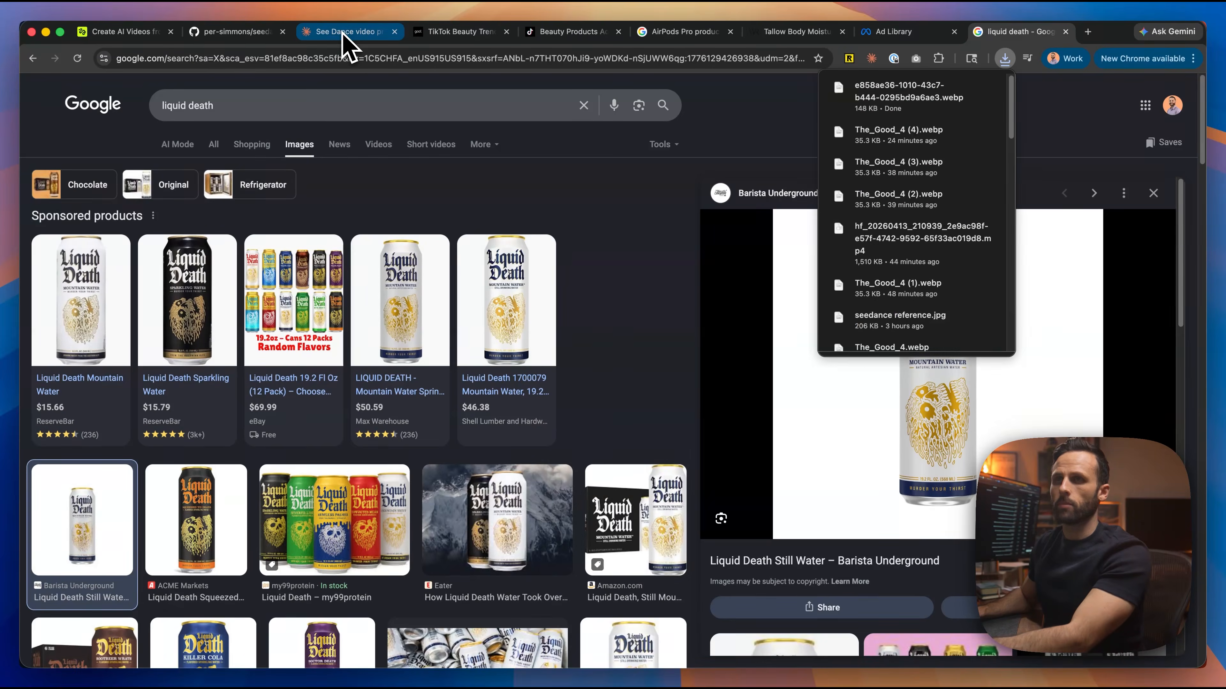
- Return to the Claude chat and request a Seedance prompt for the Liquid Death can image
click(349, 33)
scroll(478, 465, down, 20)
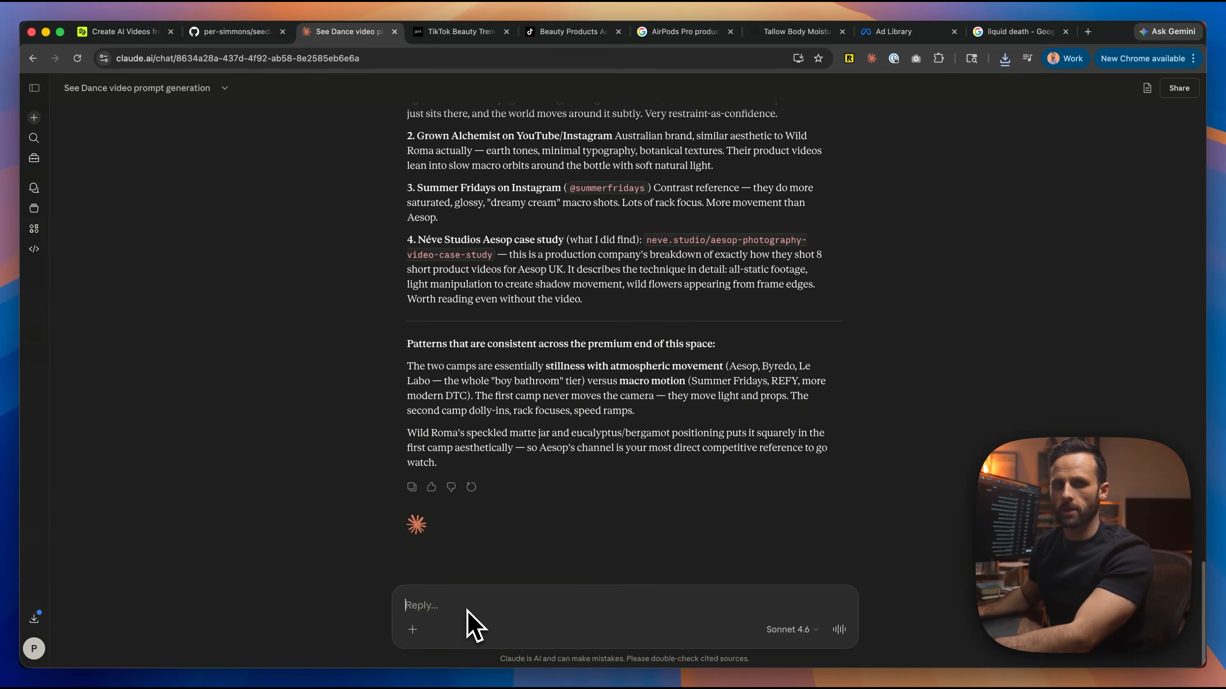
key(super+Tab)
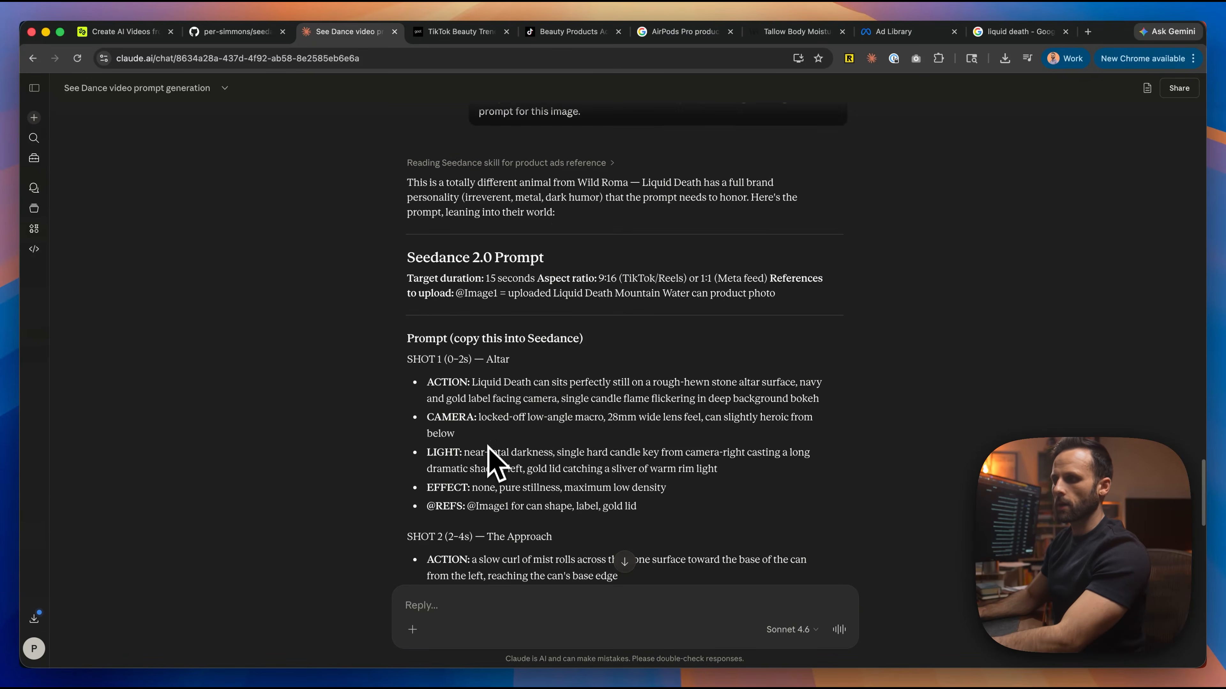
- Copy the Liquid Death prompt from the Claude reply, replace the Higgsfield video prompt with it, and add the can image as reference
scroll(497, 483, down, 15)
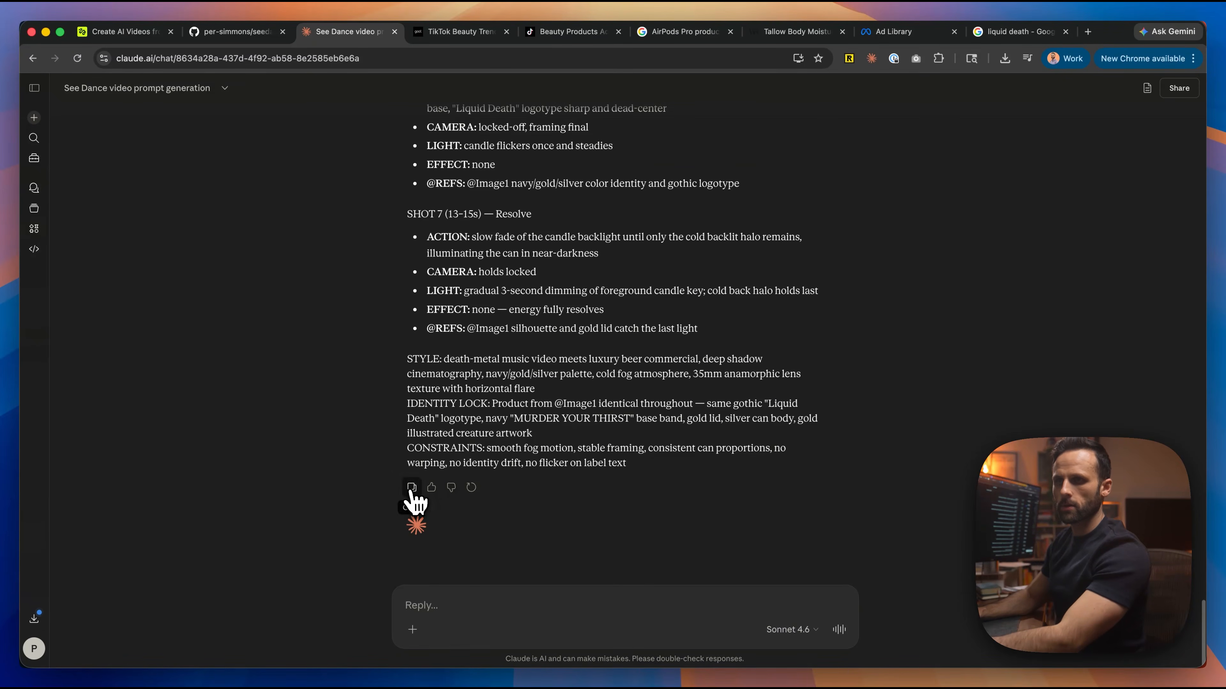
key(super+1)
click(136, 328)
key(super+a)
key(BackSpace)
key(super+v)
drag(102, 256, 106, 275)
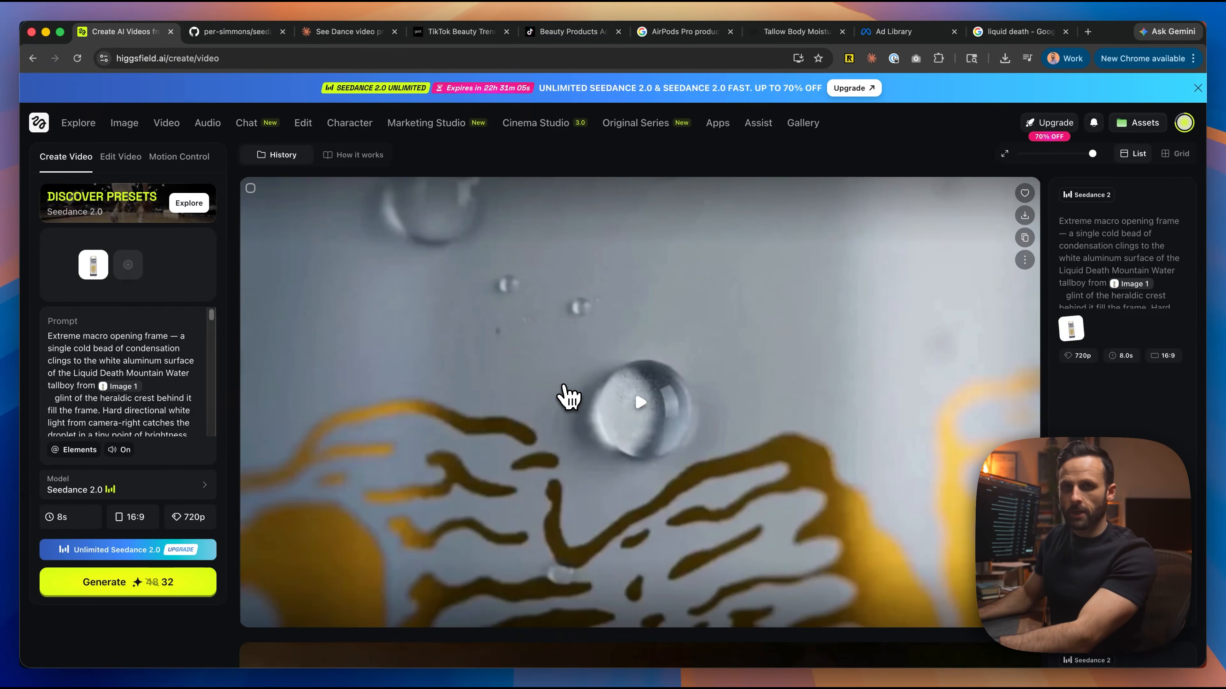
- Play the finished Liquid Death can video in Higgsfield and scrub through its shots
click(569, 388)
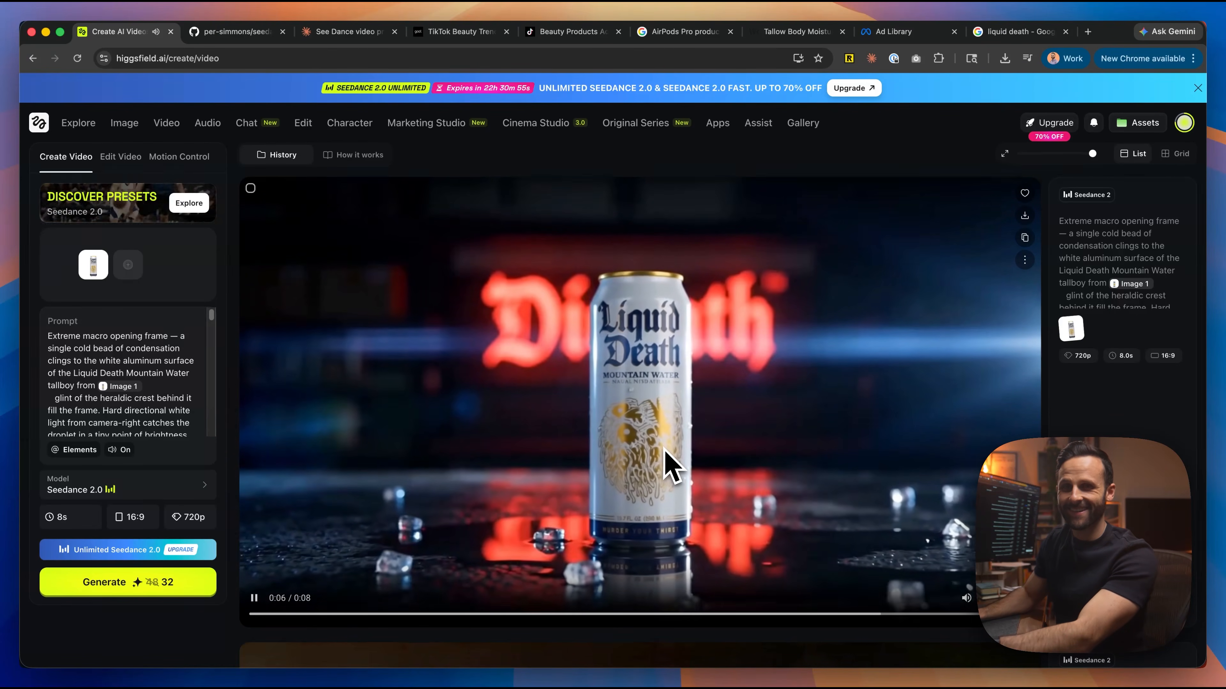
click(485, 614)
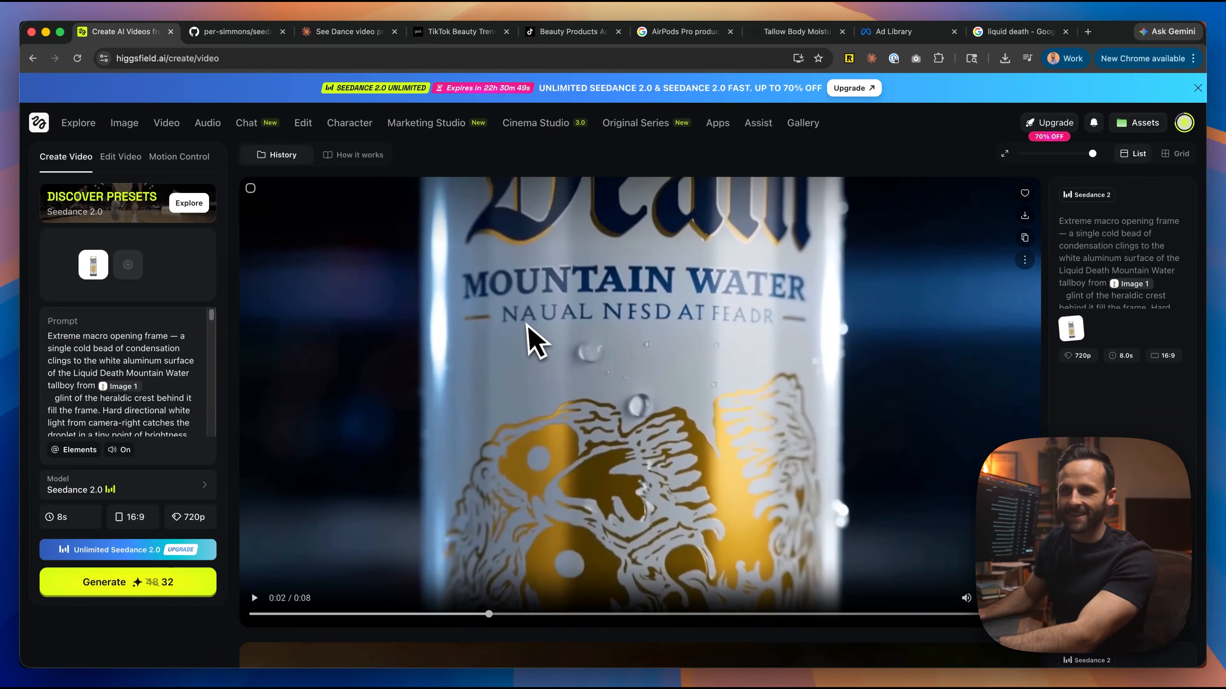
click(550, 609)
drag(643, 614, 778, 615)
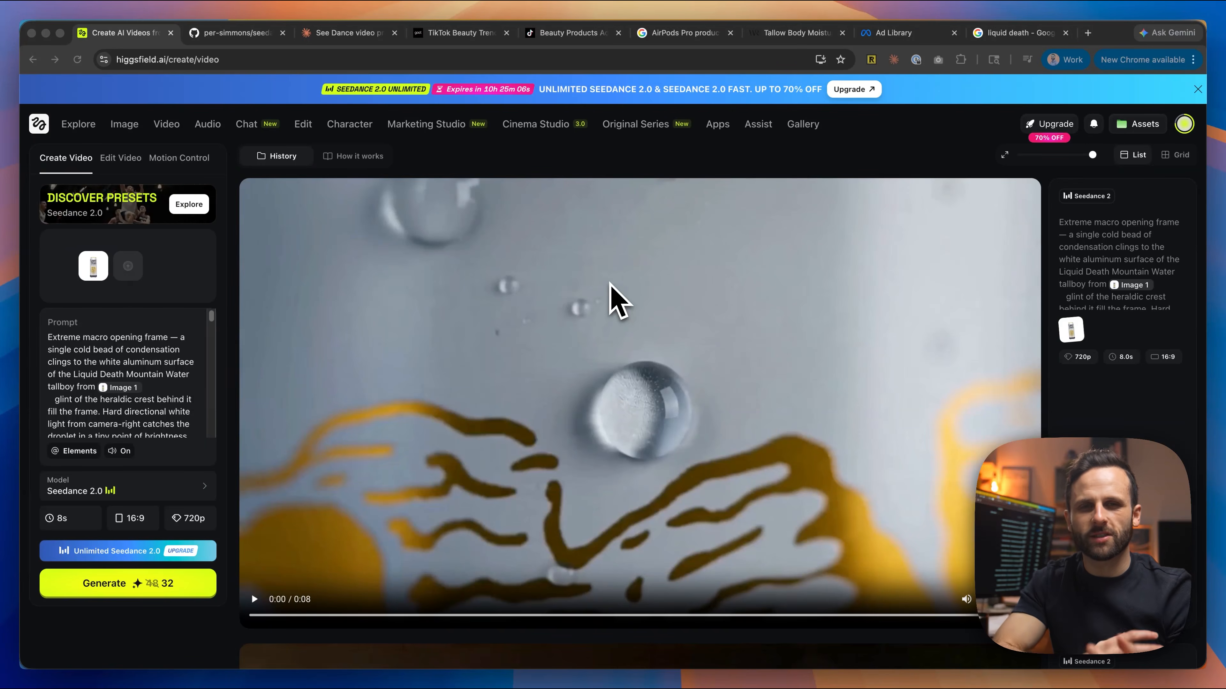
- Search Google Images in a new tab for "new balance fresh foam x 1080v14" and download the Gazelle Sports shoe picture
key(super+t)
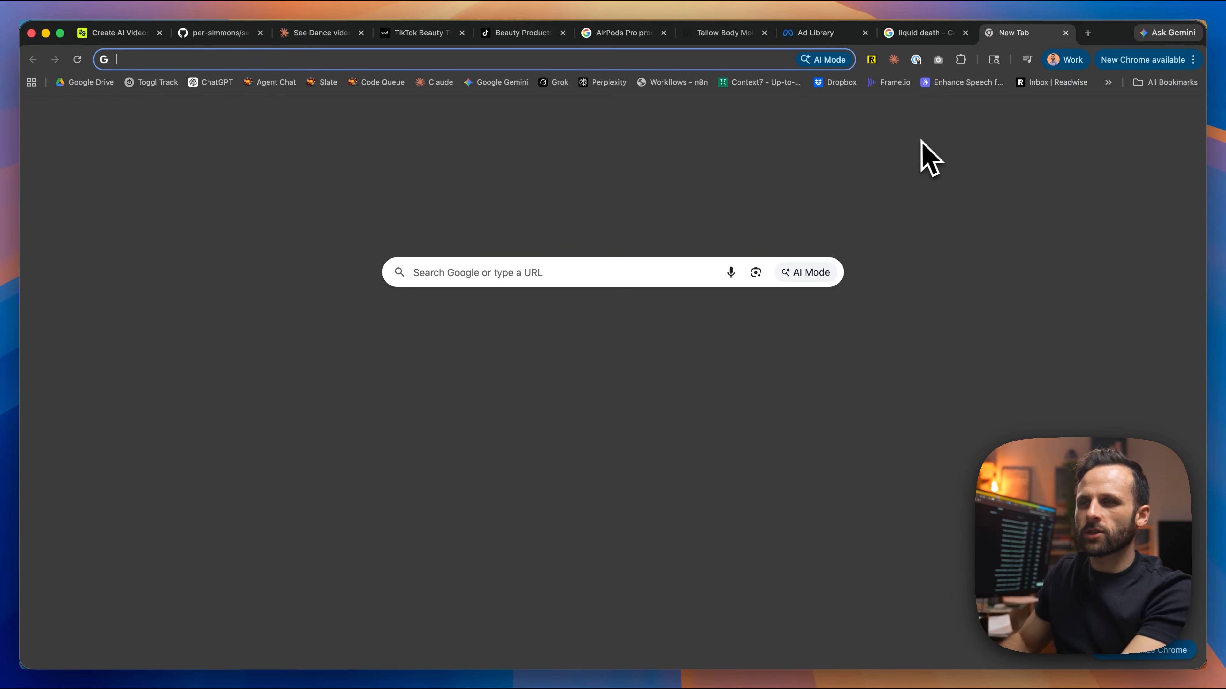
text(new balance fresh foam x)
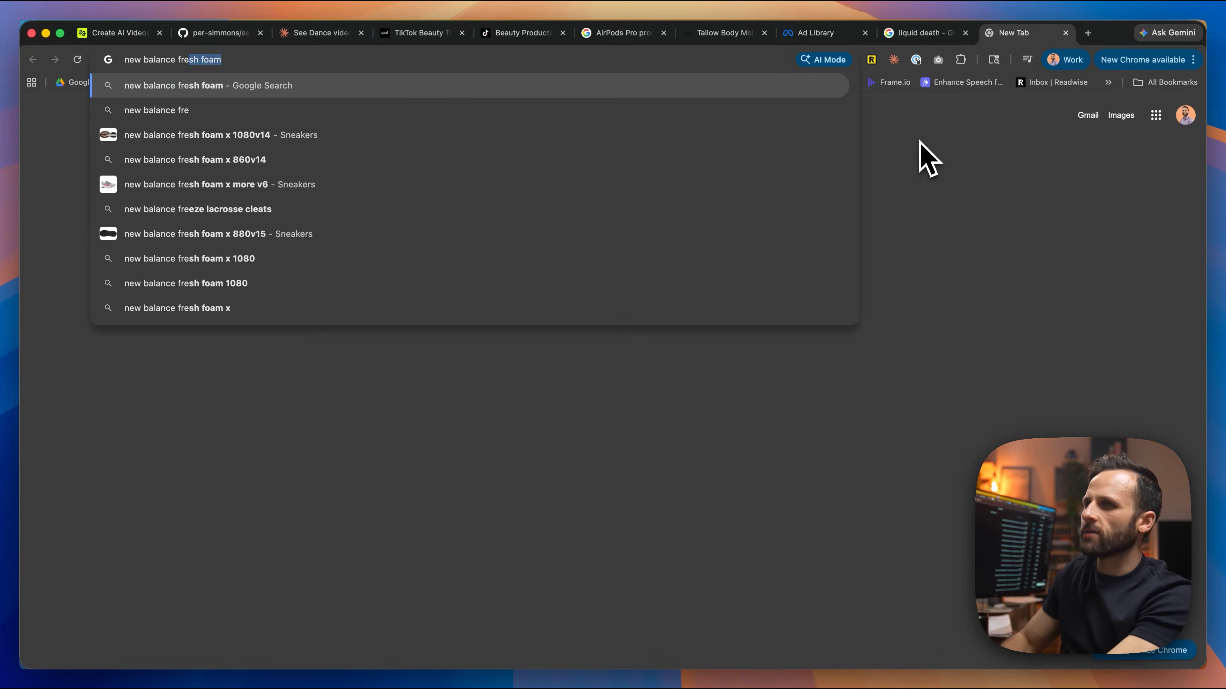
key(Down)
key(Return)
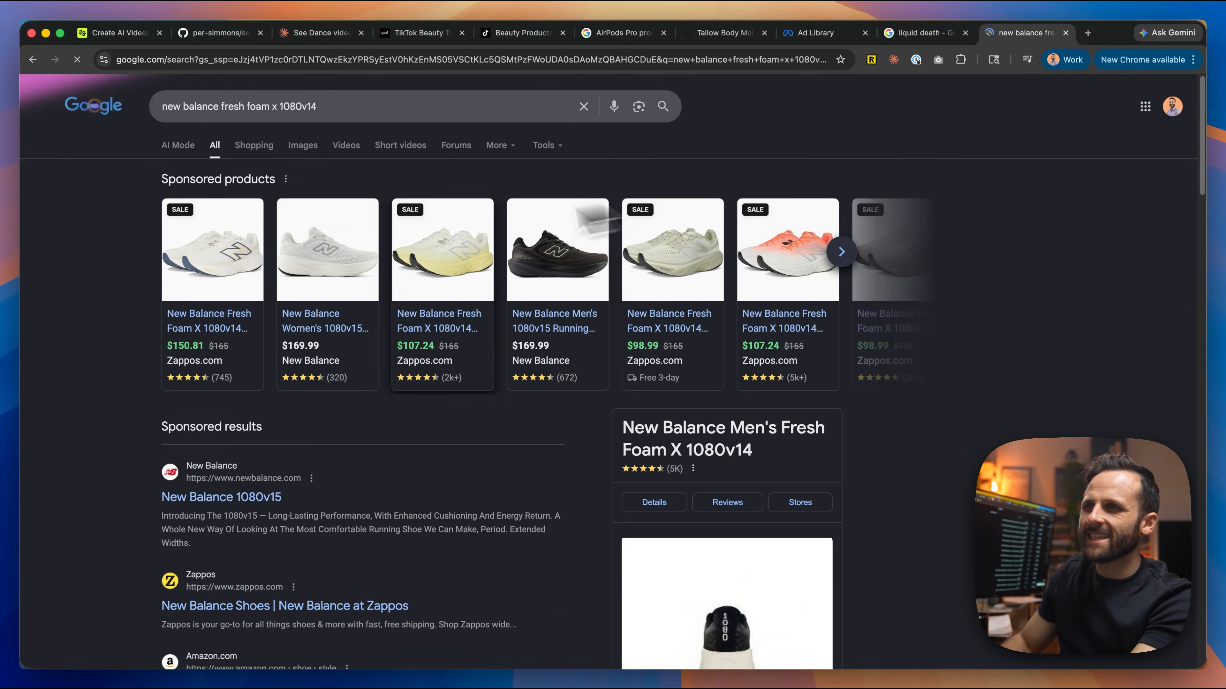
click(303, 146)
scroll(357, 504, down, 1)
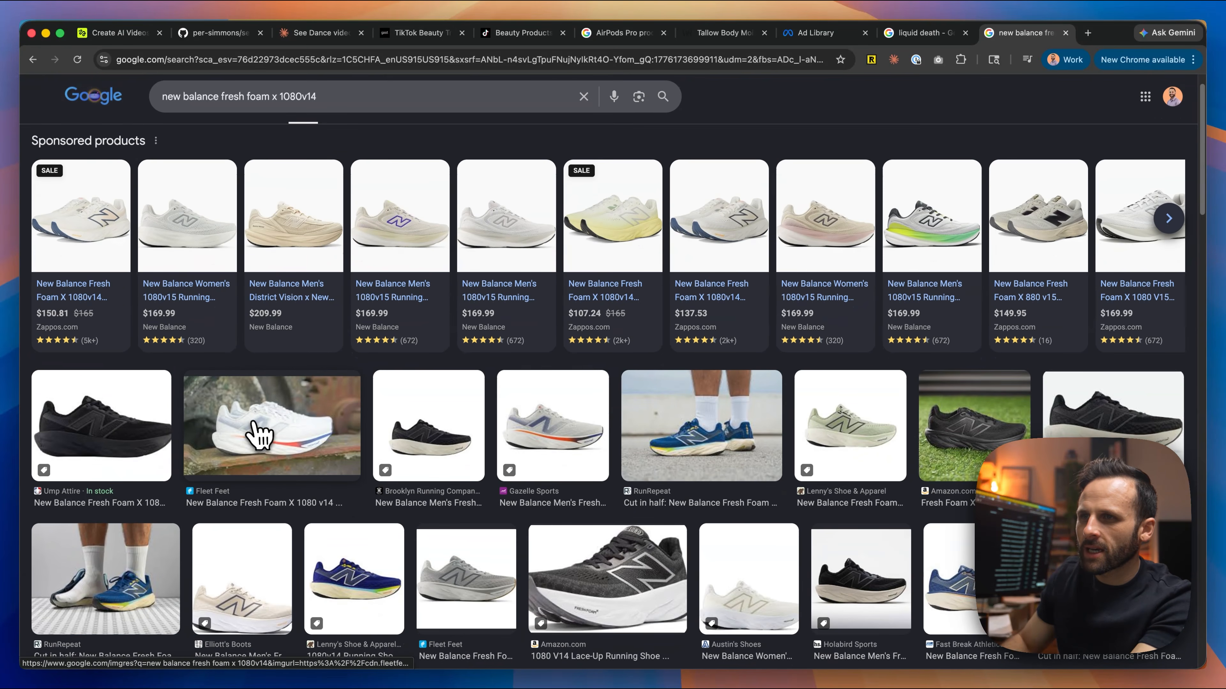
click(552, 429)
right_click(986, 356)
- Return to the Claude chat and attach the downloaded New Balance shoe picture to request a Seedance prompt for it
key(super+3)
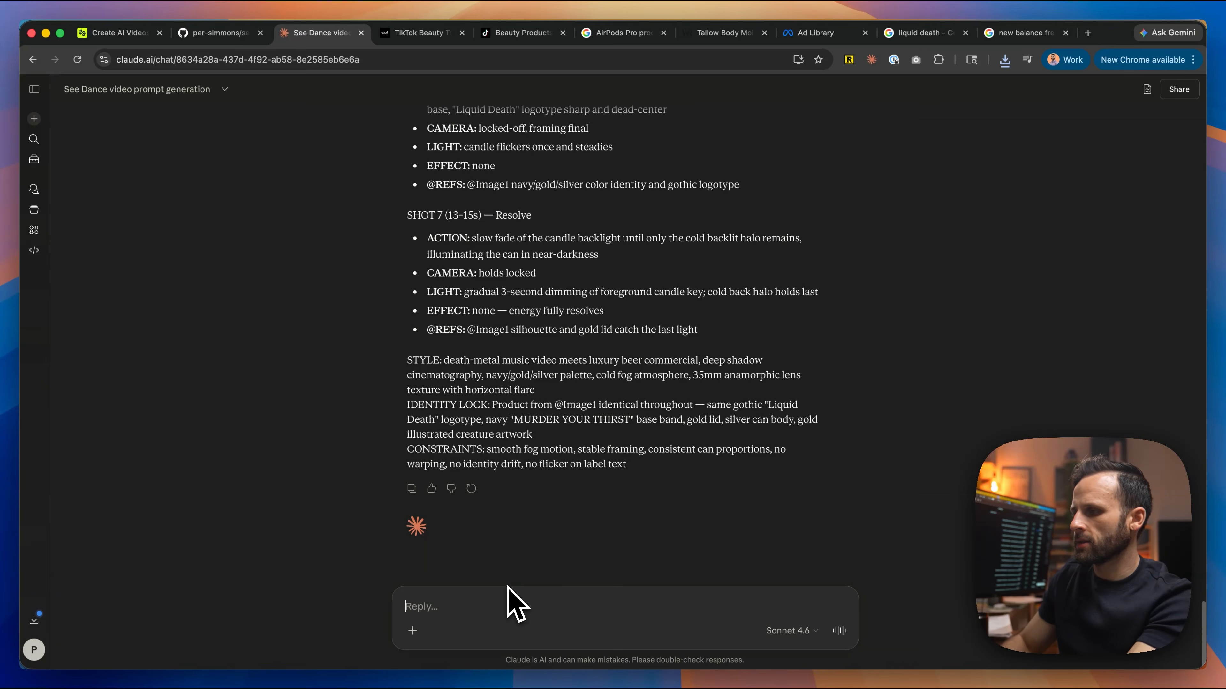
key(super+Tab)
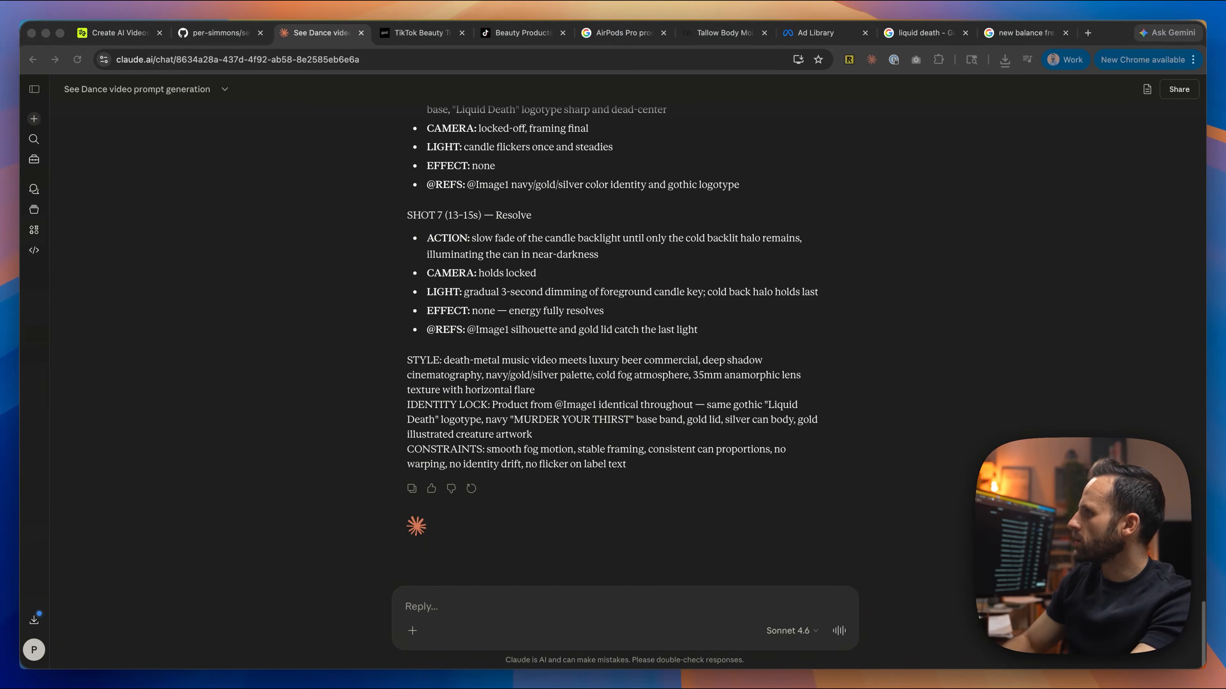
drag(435, 387, 500, 625)
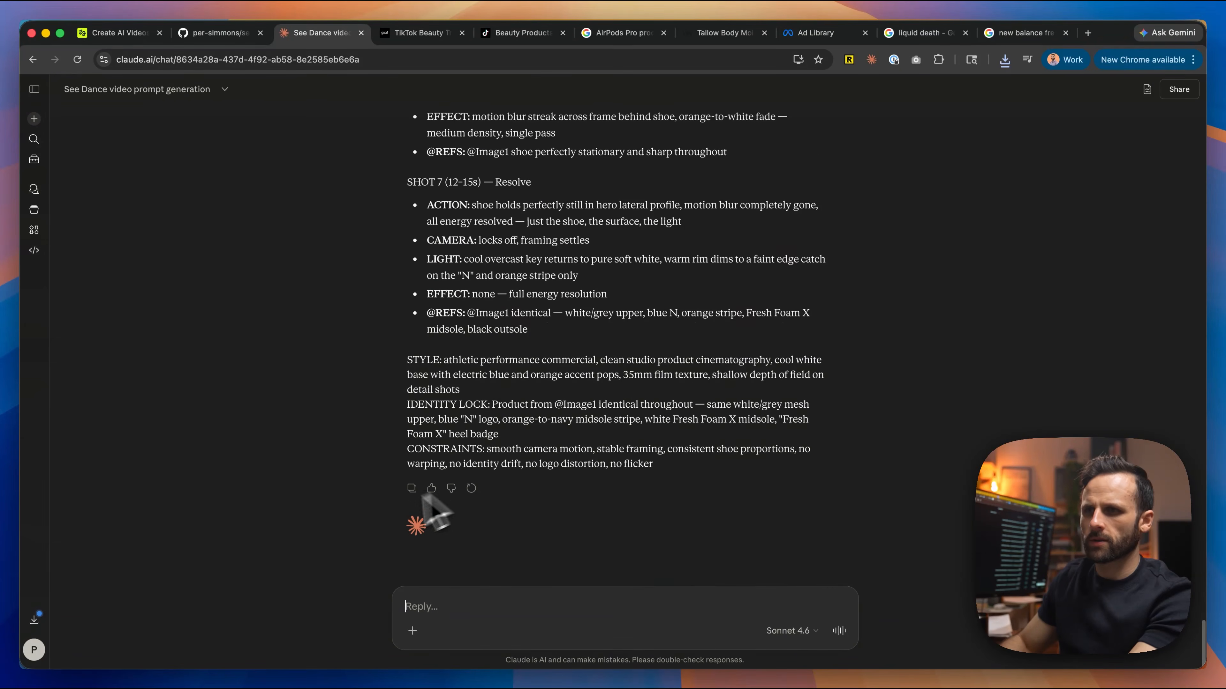
- In Higgsfield, upload the shoe picture as reference for the falling-shoe prompt and set the video duration to 10s
key(super+1)
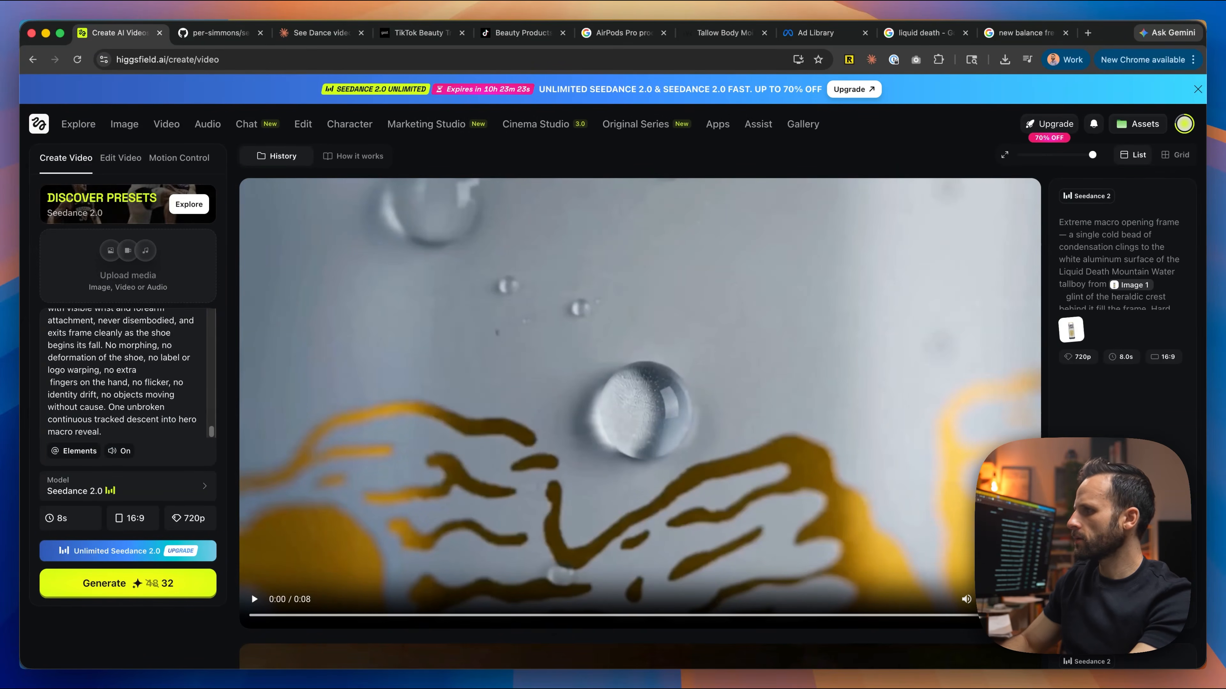
drag(5, 246, 158, 274)
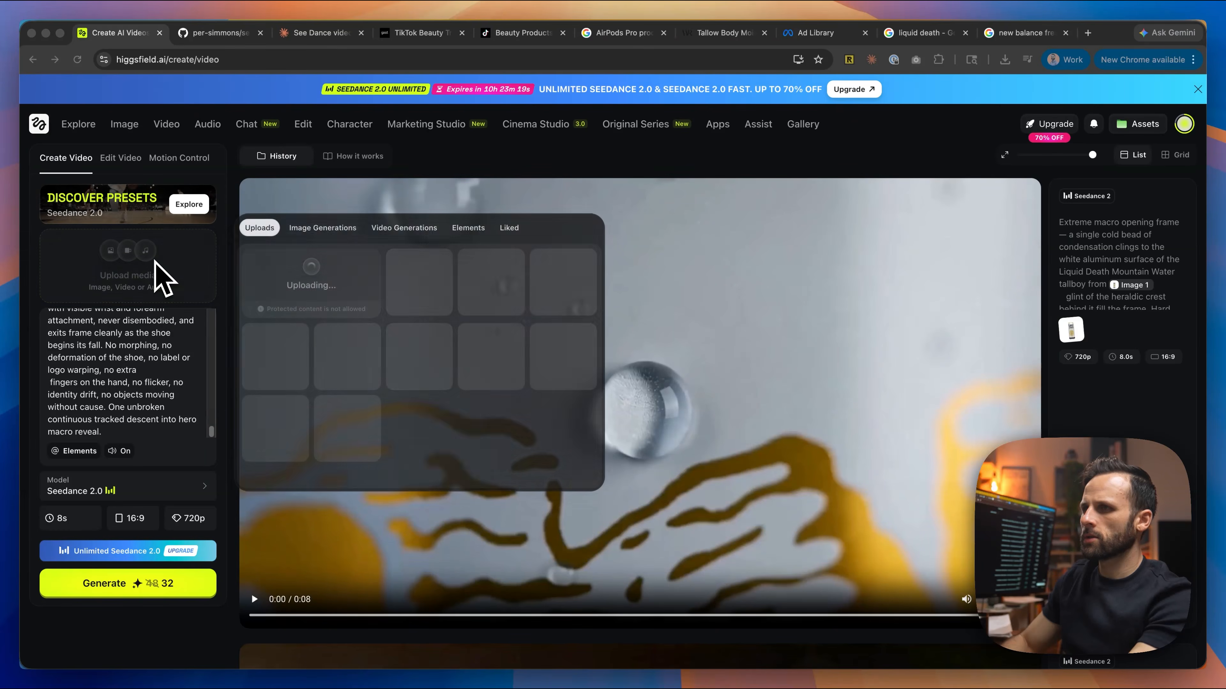
click(107, 512)
drag(120, 493, 147, 493)
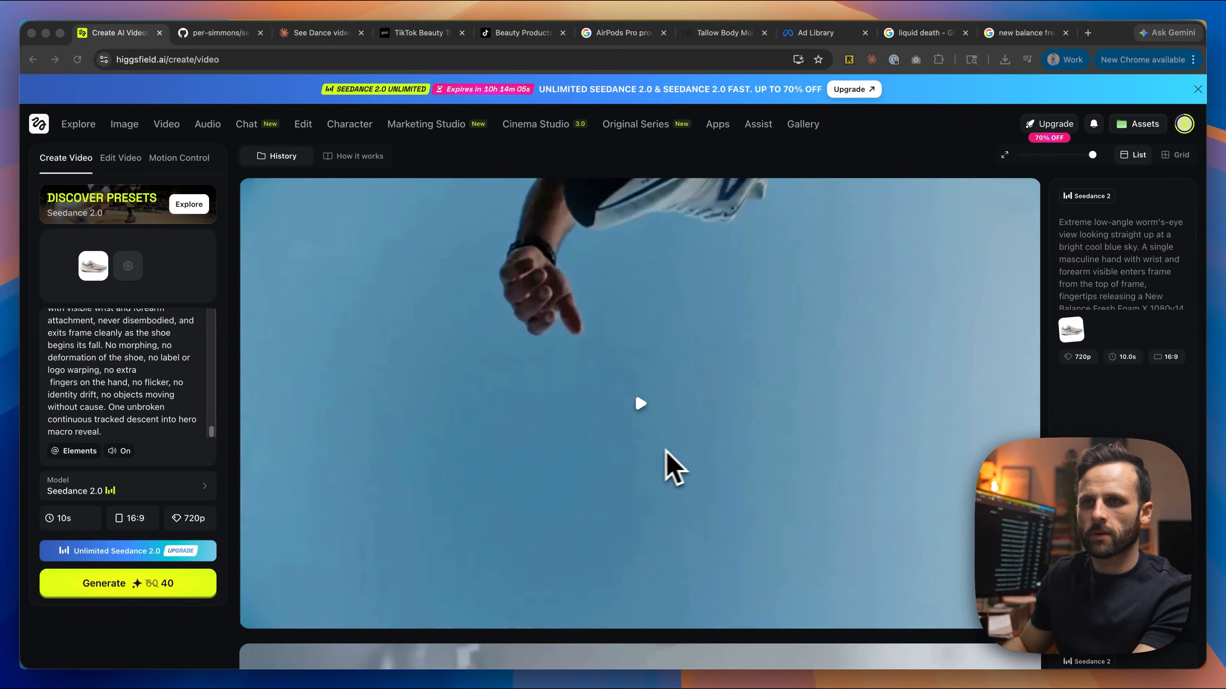
- Play the finished falling-shoe video in Higgsfield and scrub through it
click(665, 451)
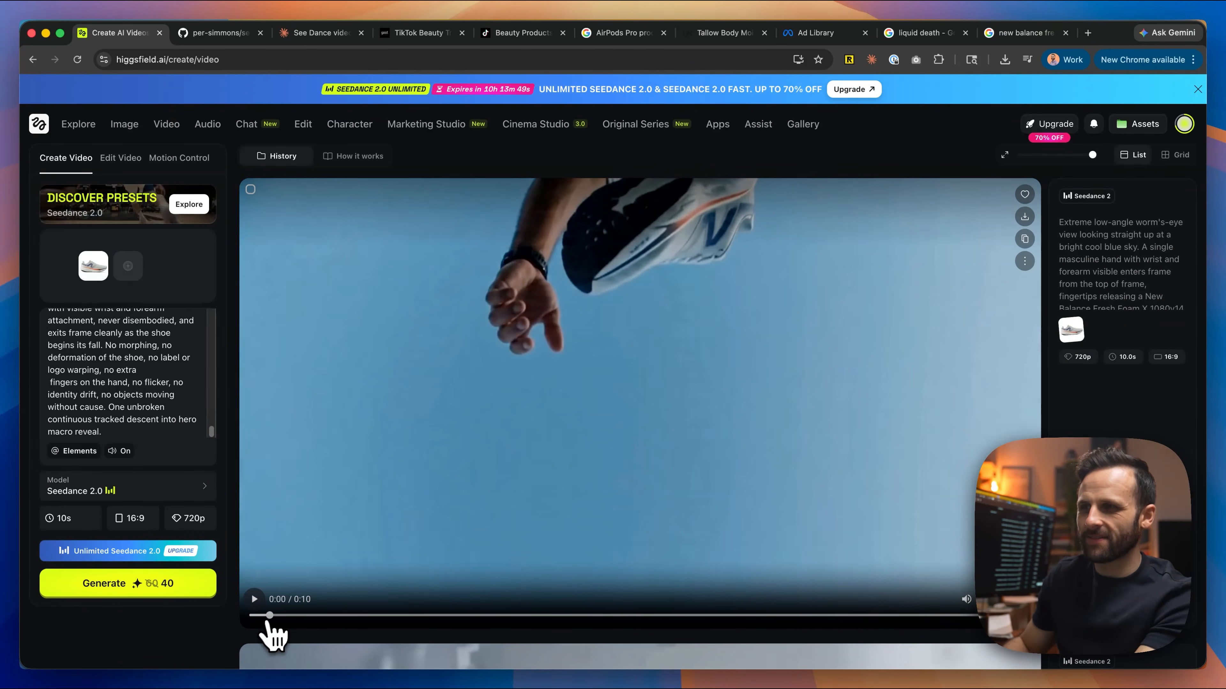
drag(269, 616, 538, 616)
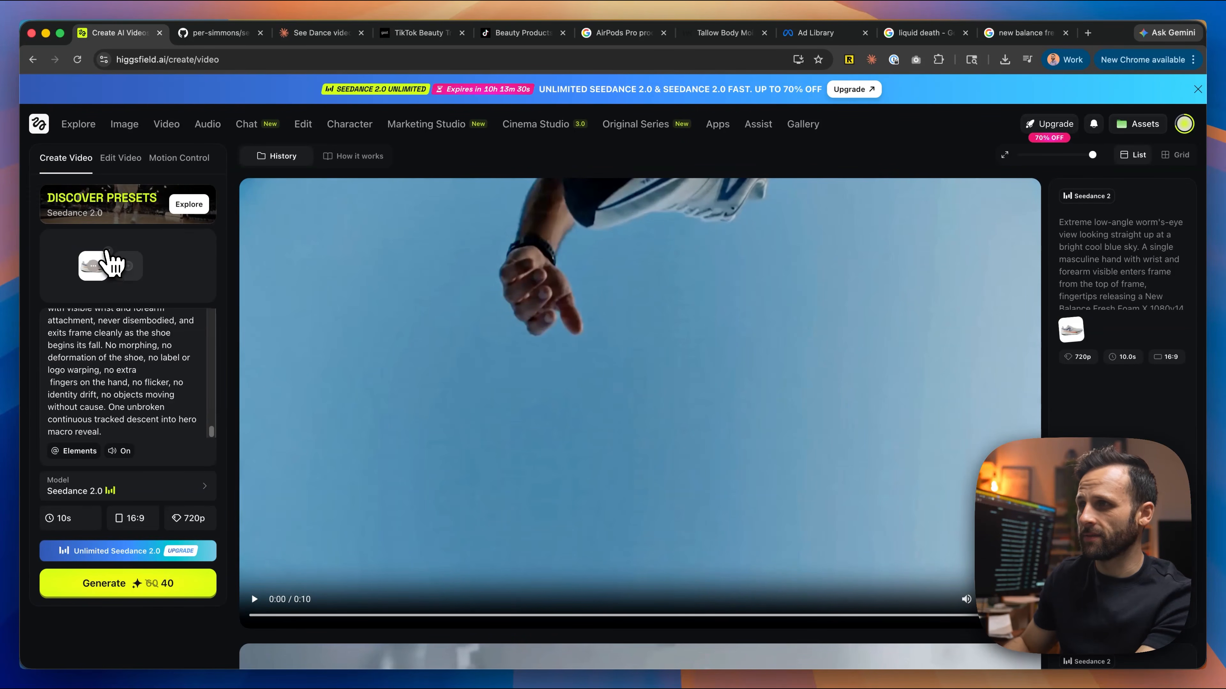
- Clear the shoe reference image and the entire falling-shoe prompt from the Higgsfield video form
key(super+a)
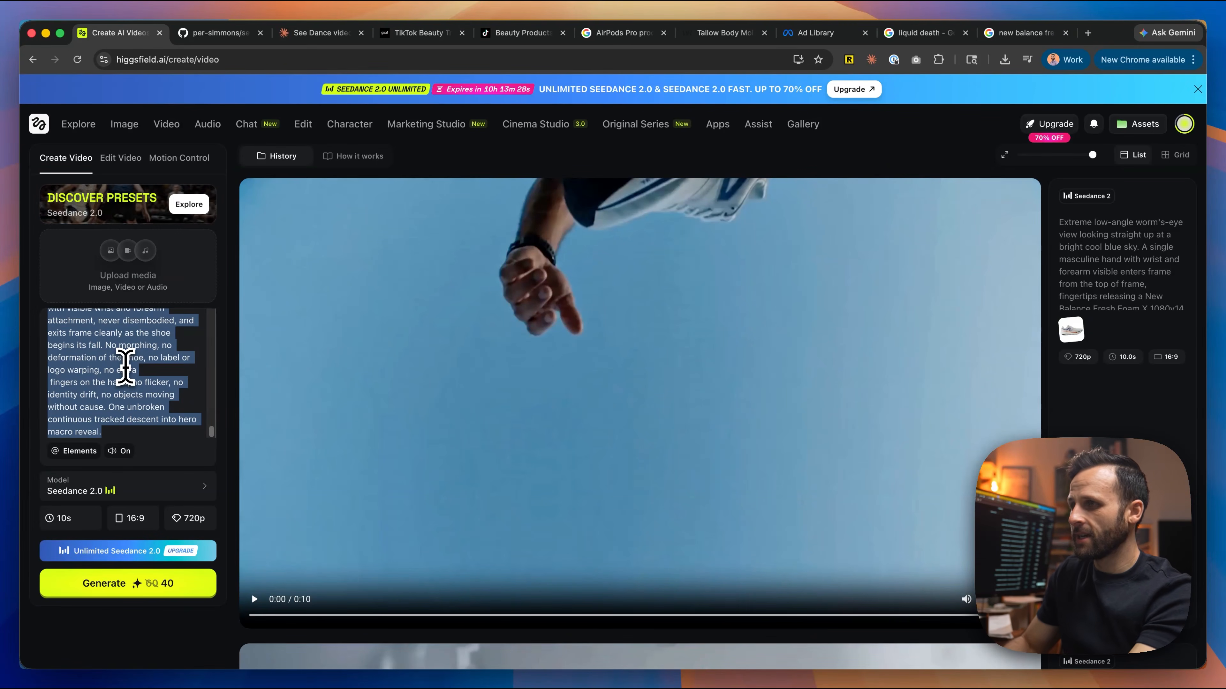
scroll(126, 367, up, 5)
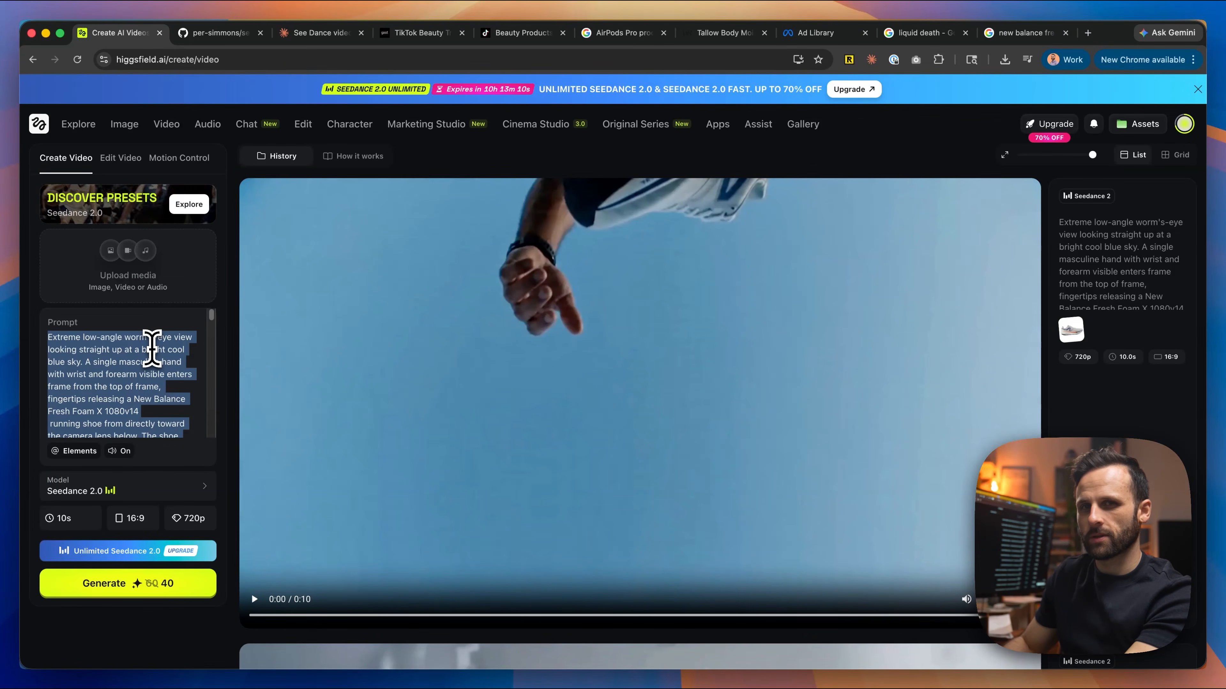
key(BackSpace)
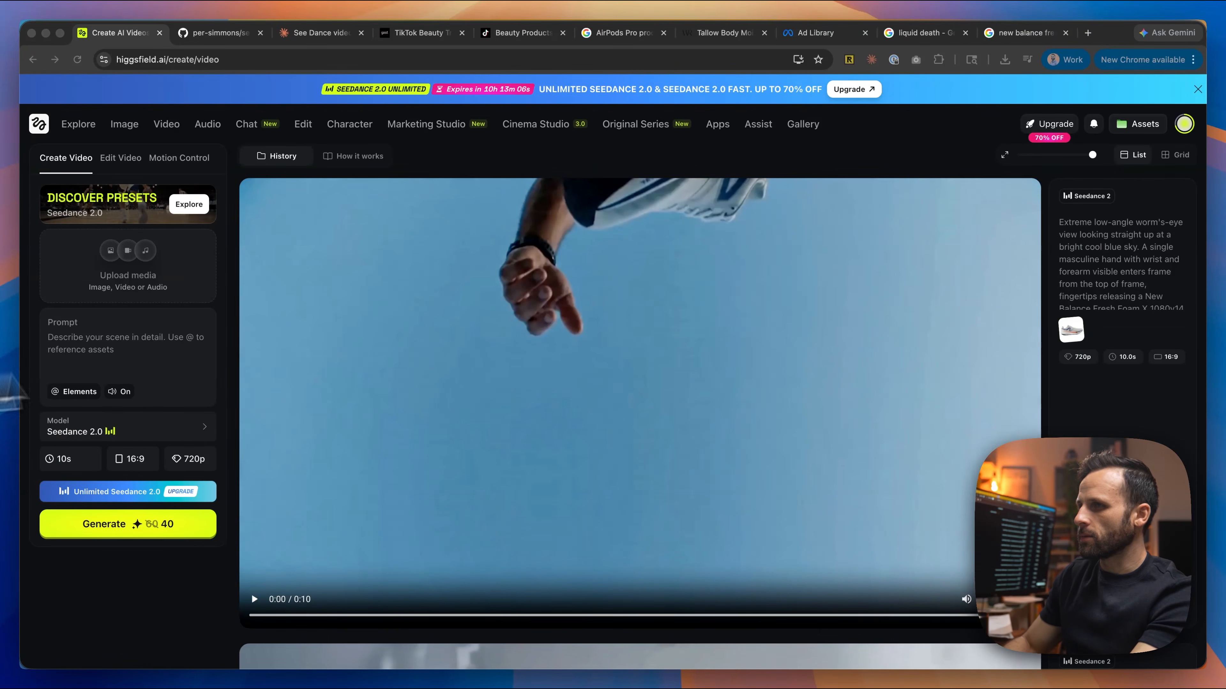
click(156, 359)
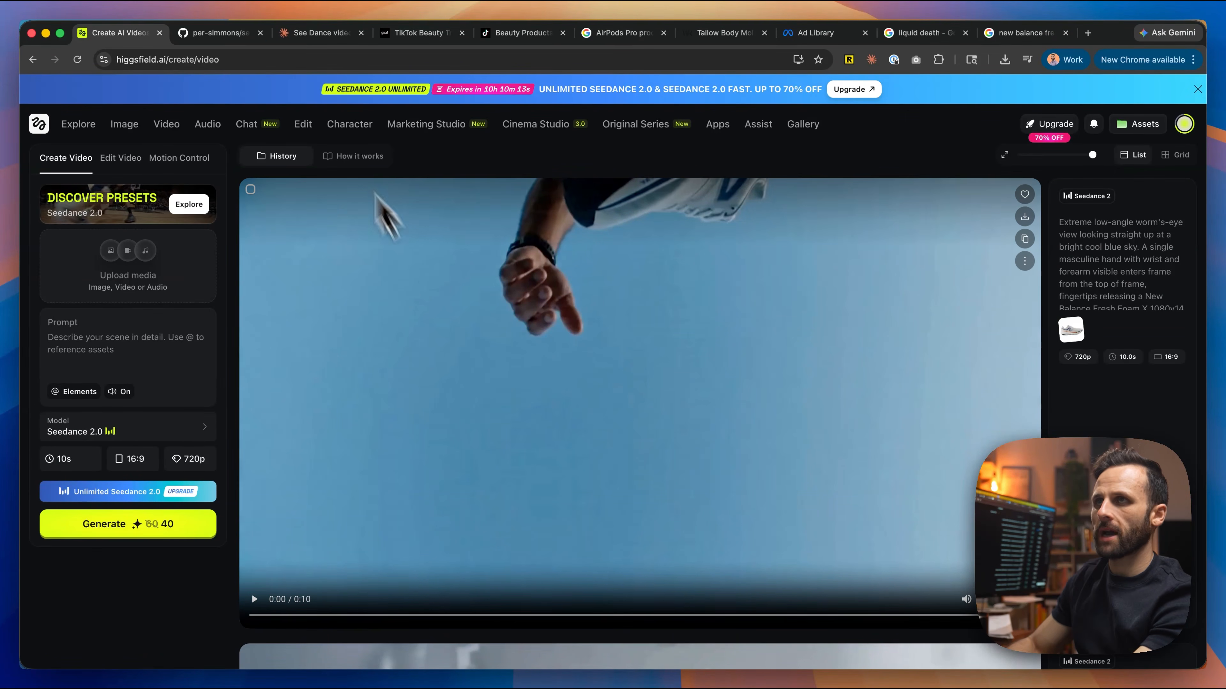
- Ask Claude for a shot list for a video with the shoe as image one and a person's face as image two
click(299, 34)
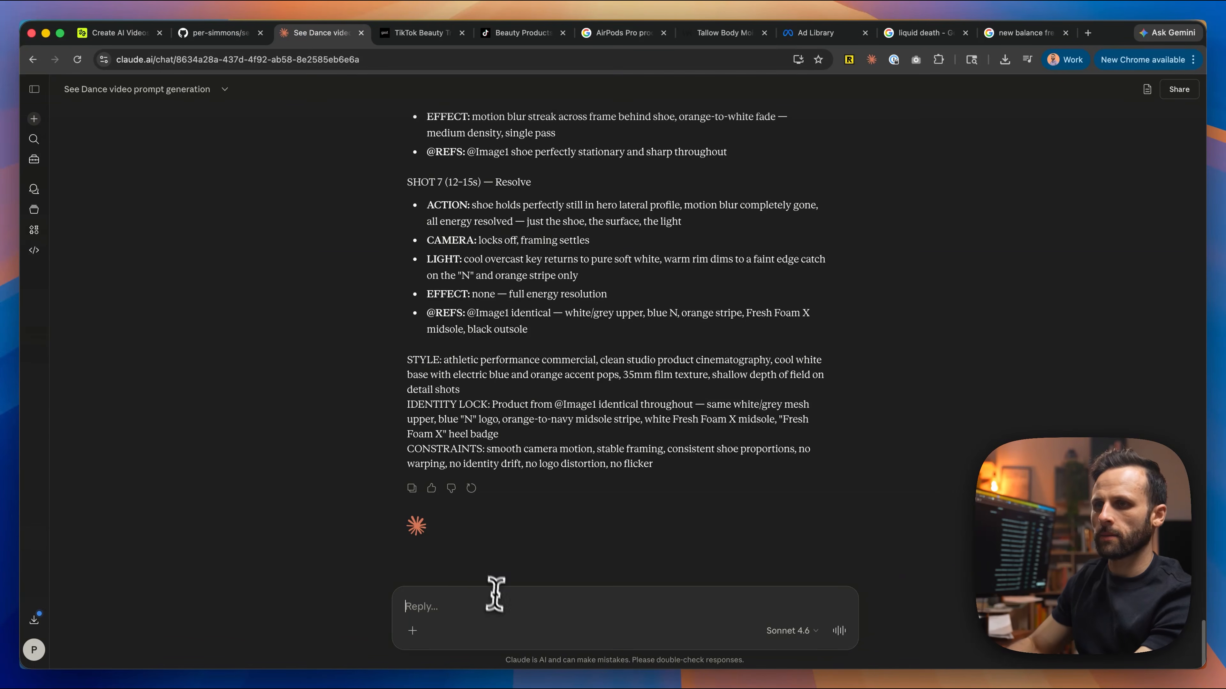
click(465, 601)
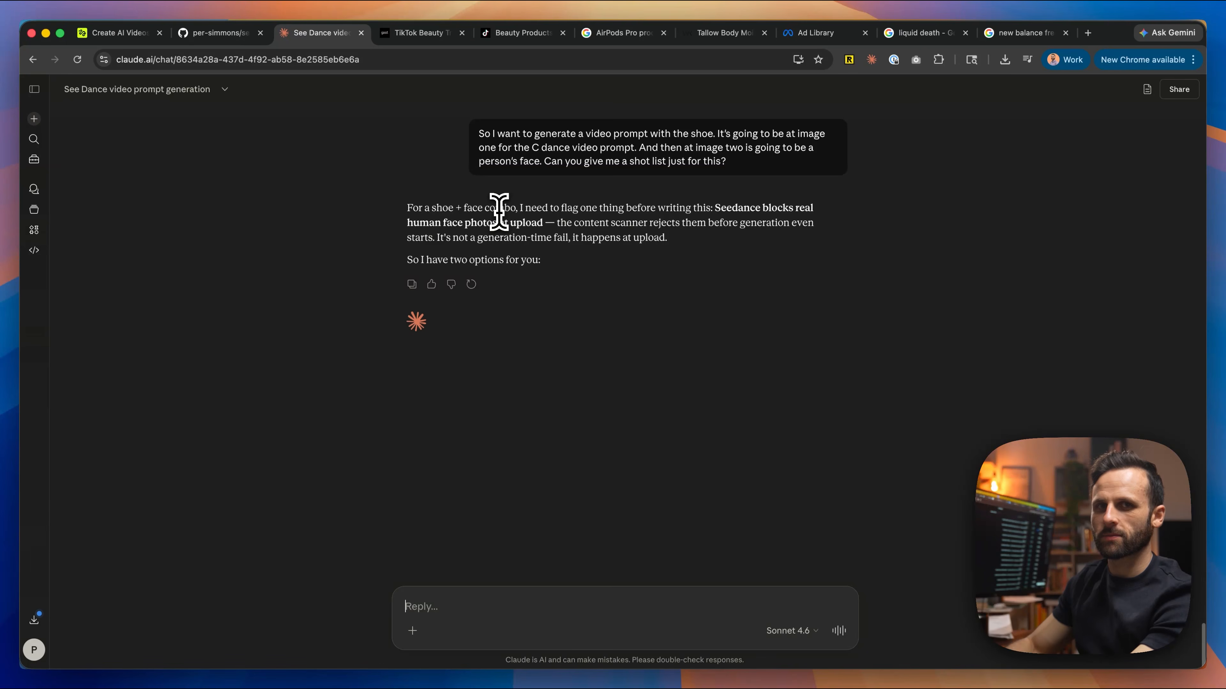
key(Down)
key(Down)
key(Down)
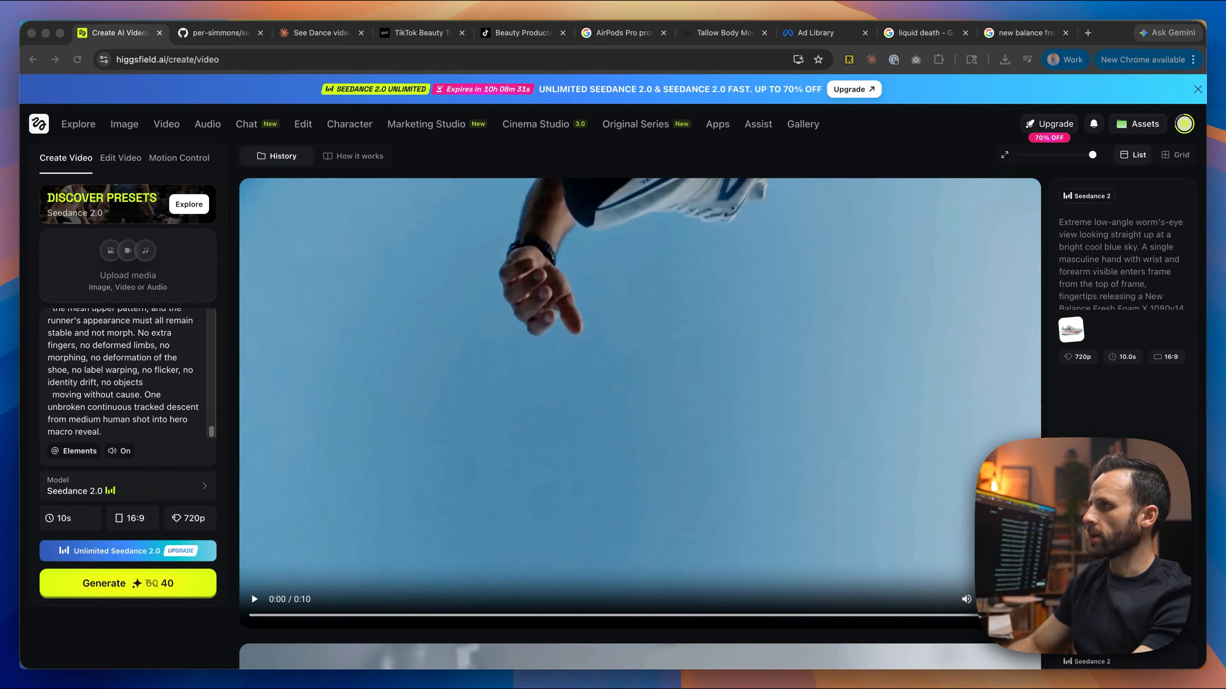
- Add the shoe picture and the man's portrait as reference images for the new runner video in Higgsfield
drag(150, 354, 145, 285)
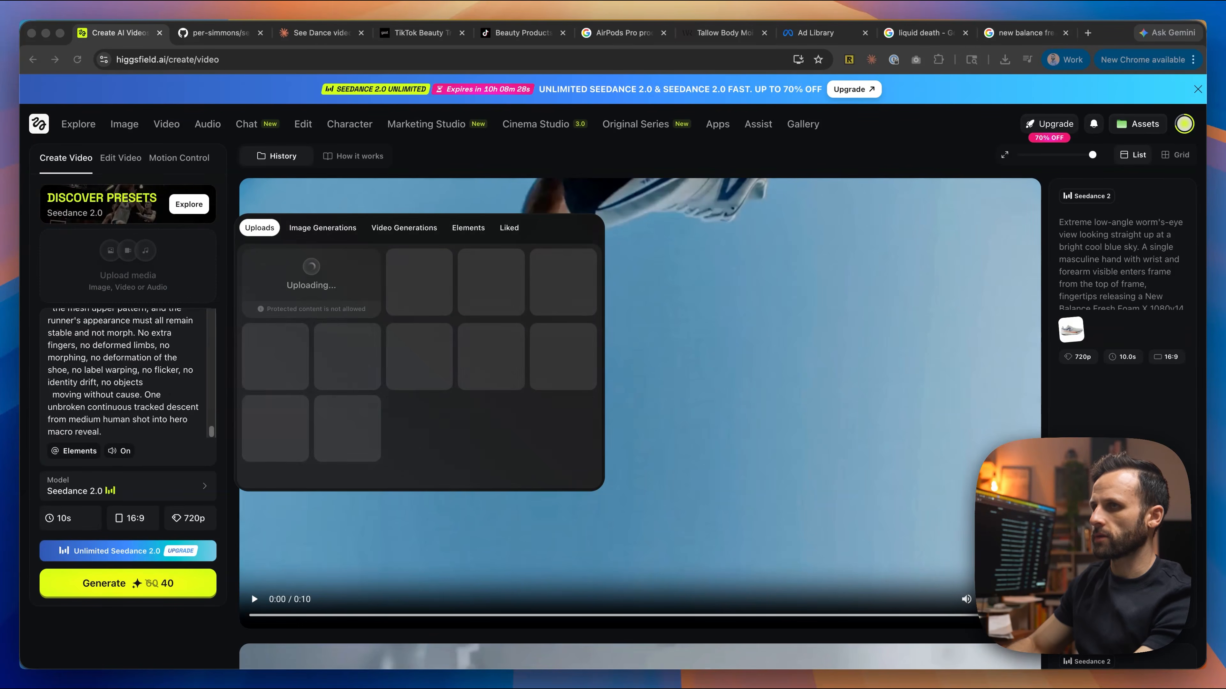
click(408, 275)
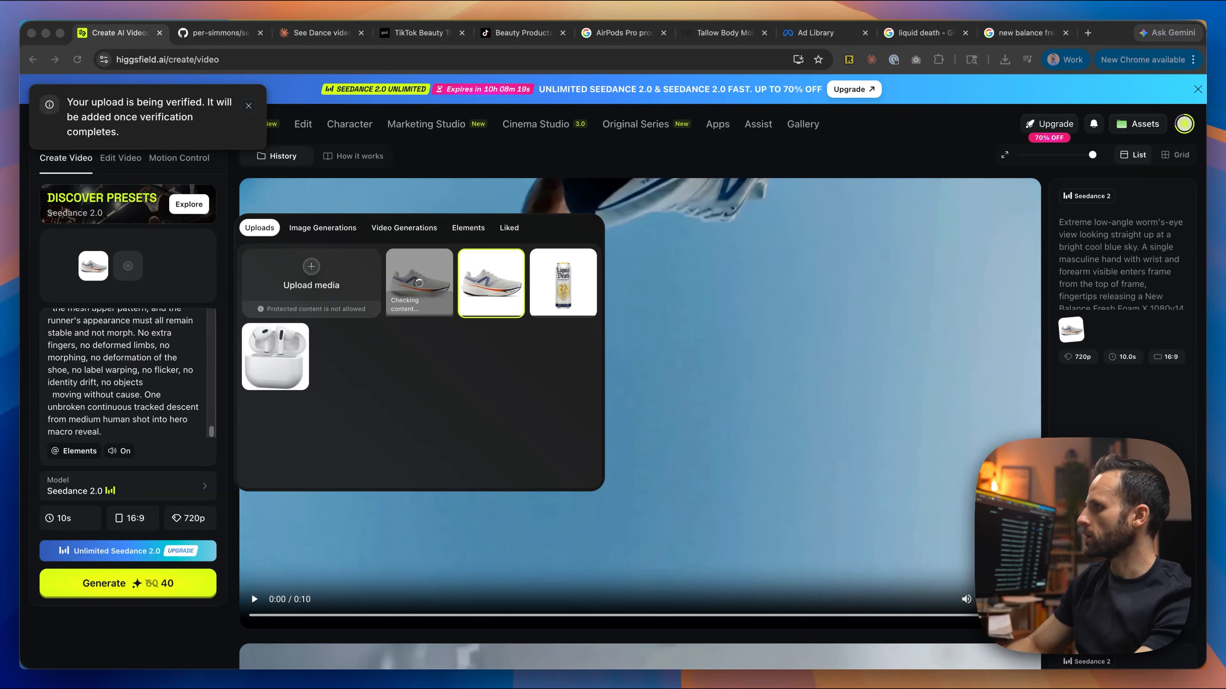
key(space)
key(space)
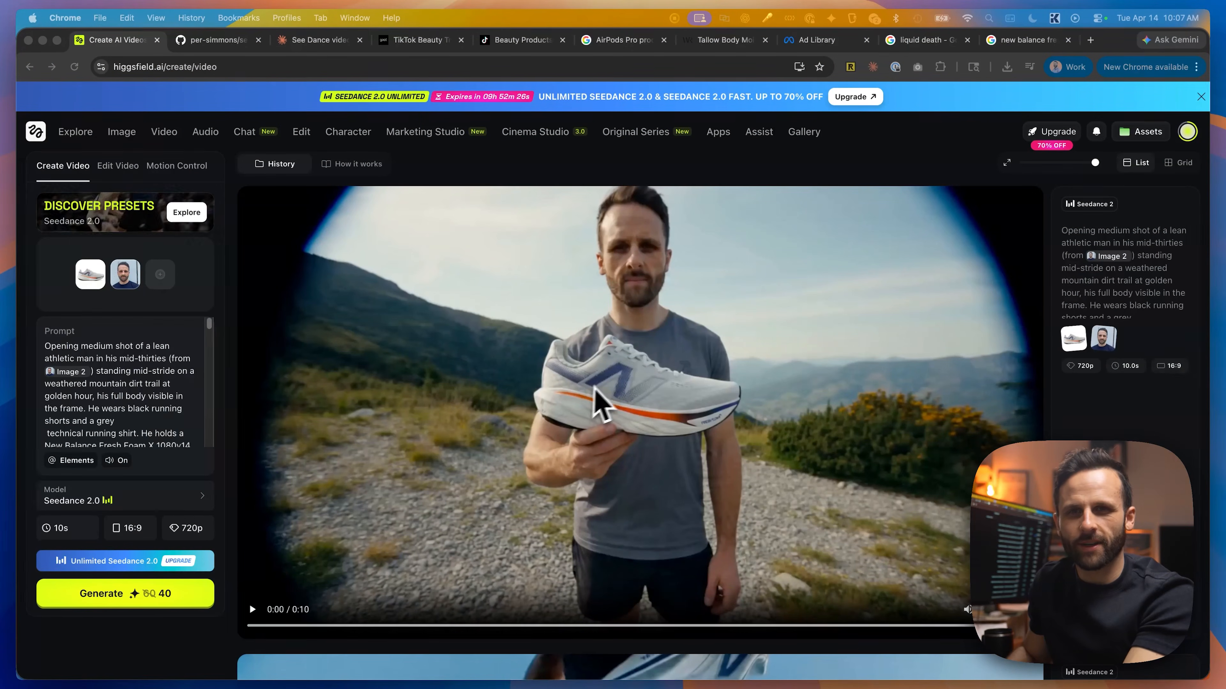
- Play the finished runner-and-shoe video, scrub through it in full screen to its end, and leave full screen
click(252, 609)
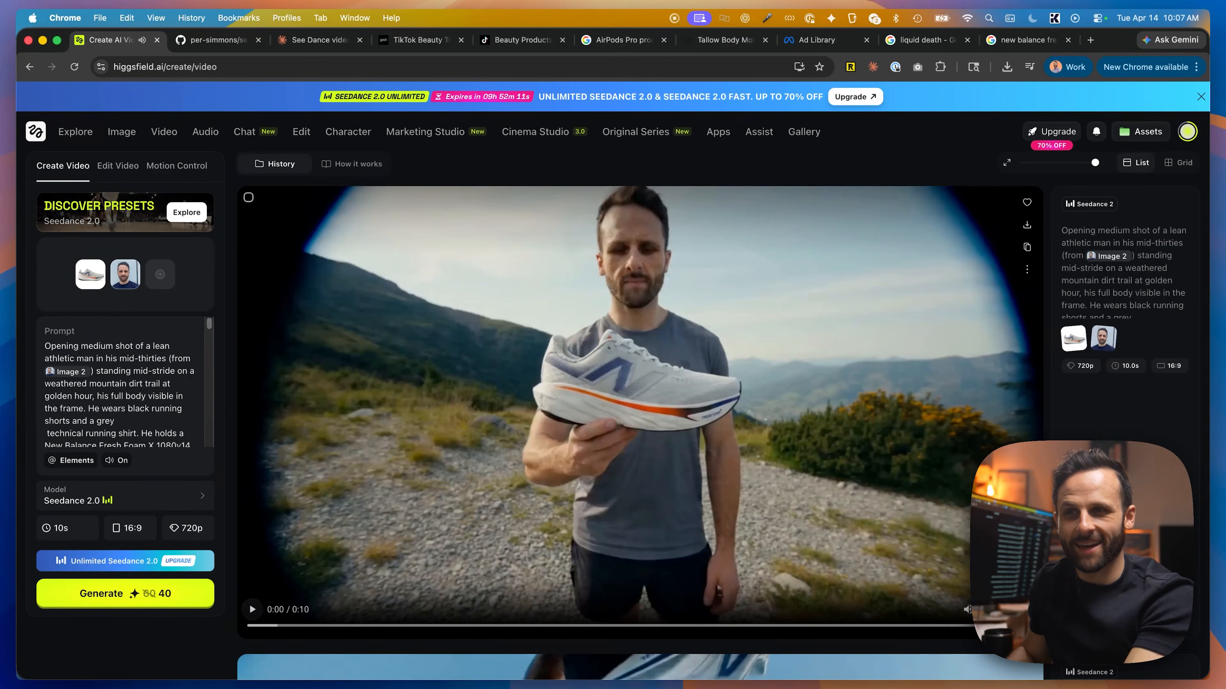
key(f)
click(631, 667)
drag(638, 671, 1200, 648)
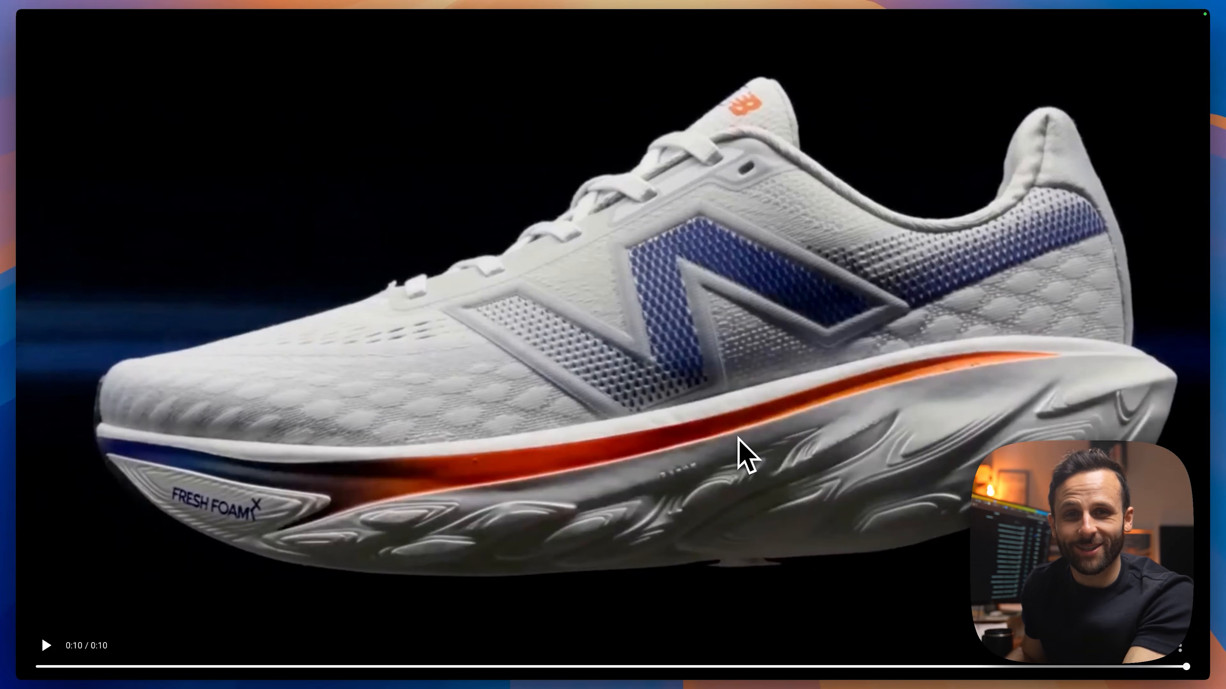
key(Escape)
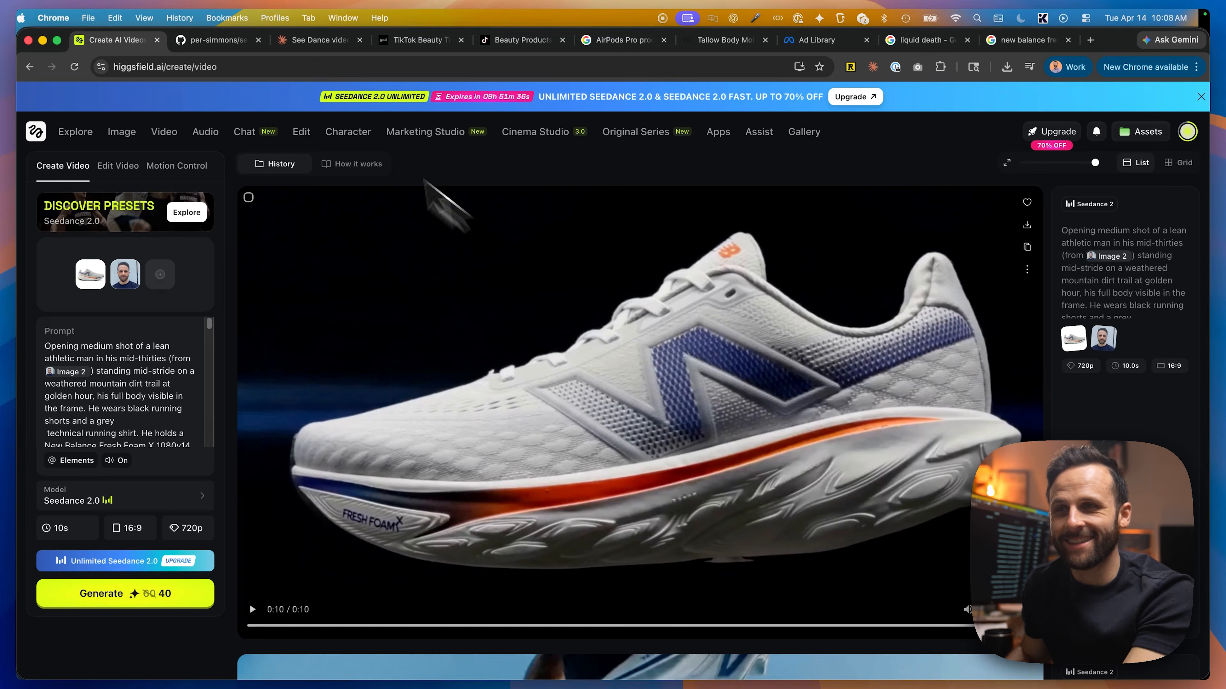